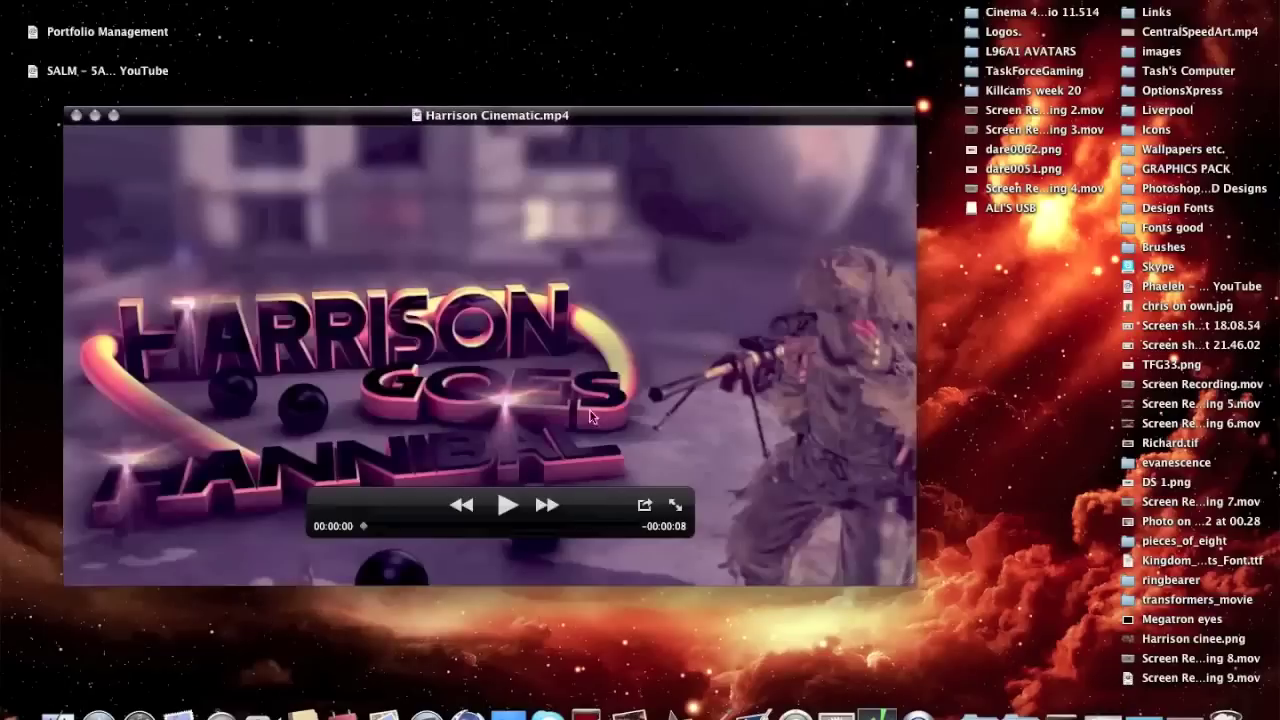
Step: Play the finished example cinematic video through, and close it
{"action": "left_click", "coordinate": [506, 505]}
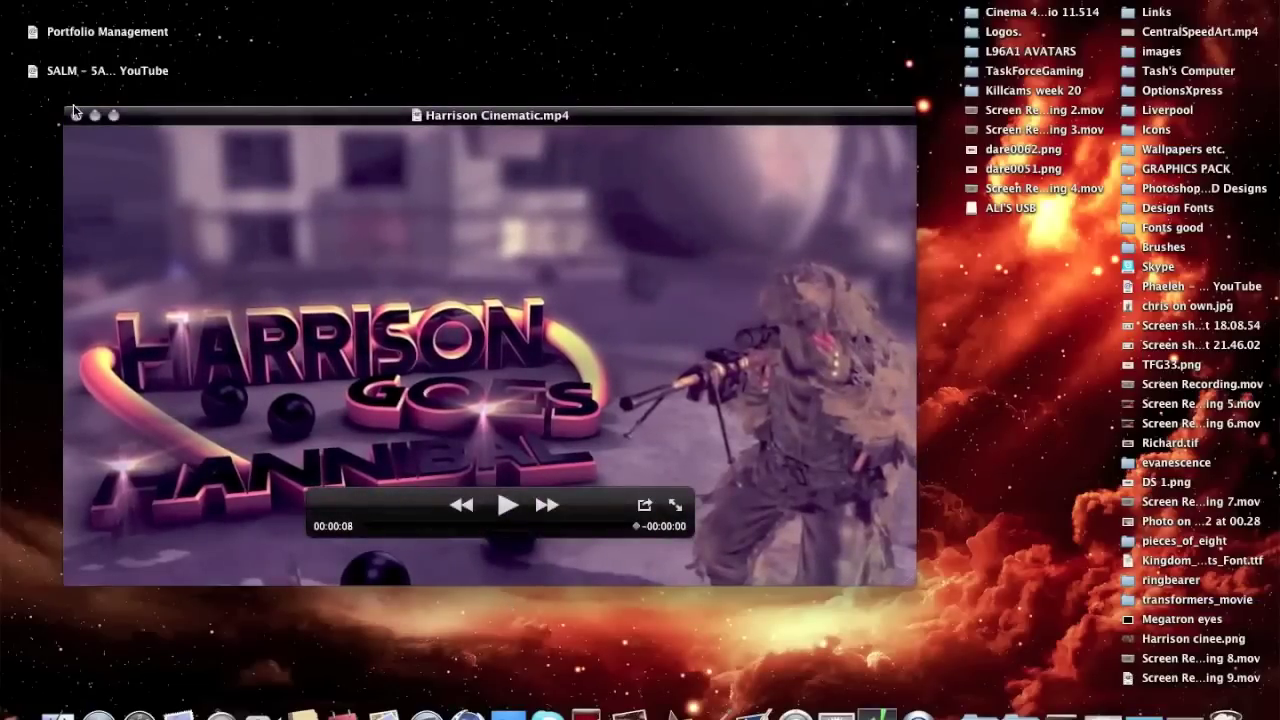
{"action": "left_click", "coordinate": [75, 116]}
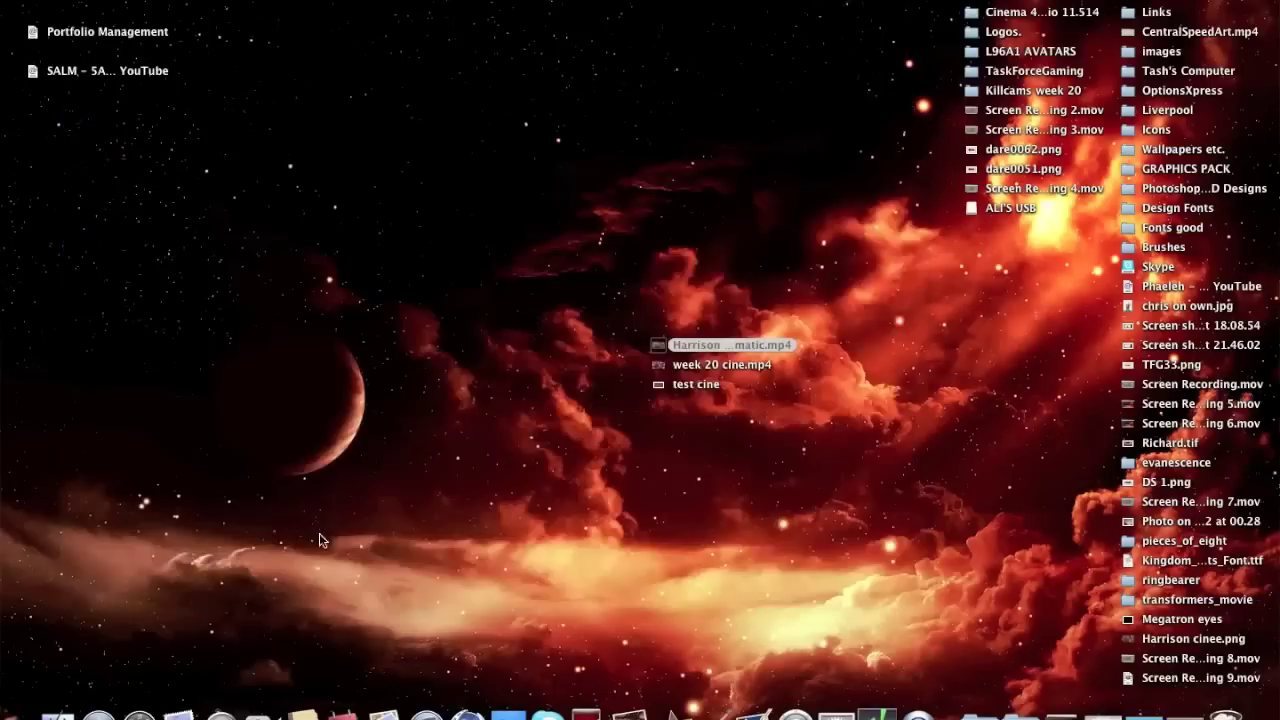
Step: Switch to Cinema 4D and set the render output to the HDV/HDTV 720 25 film/video preset
{"action": "left_click", "coordinate": [468, 712]}
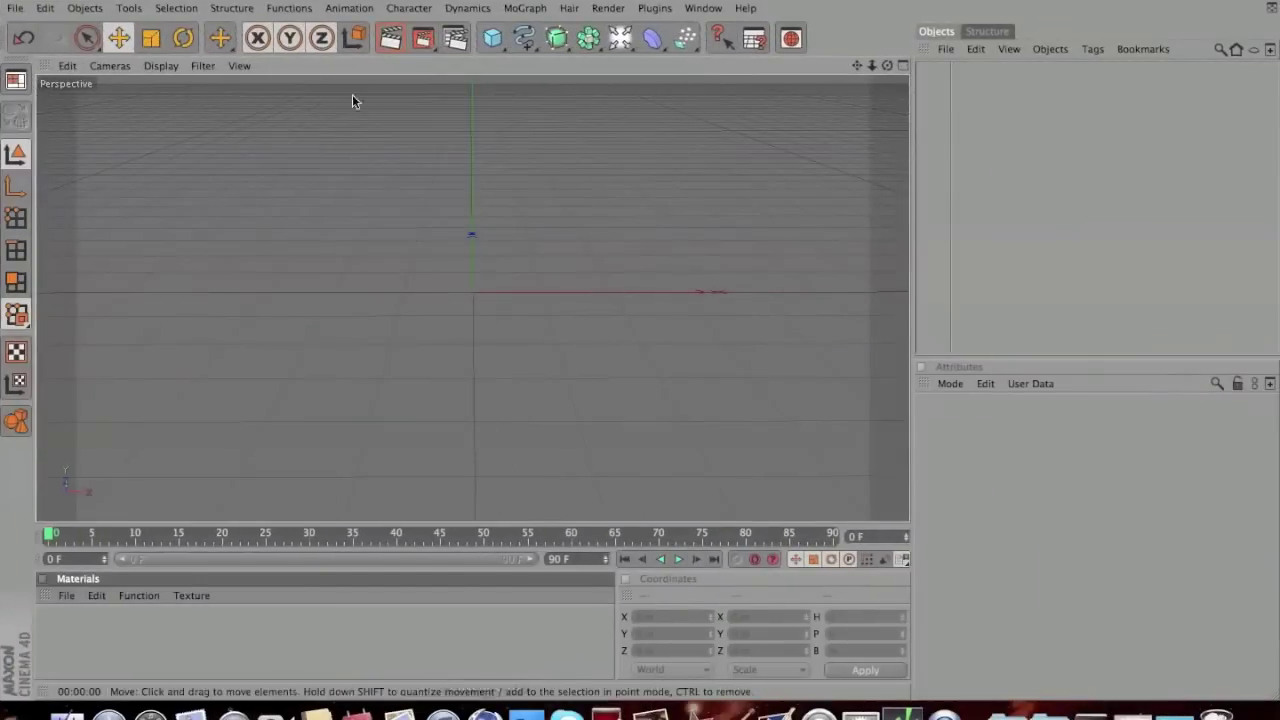
{"action": "left_click", "coordinate": [460, 39]}
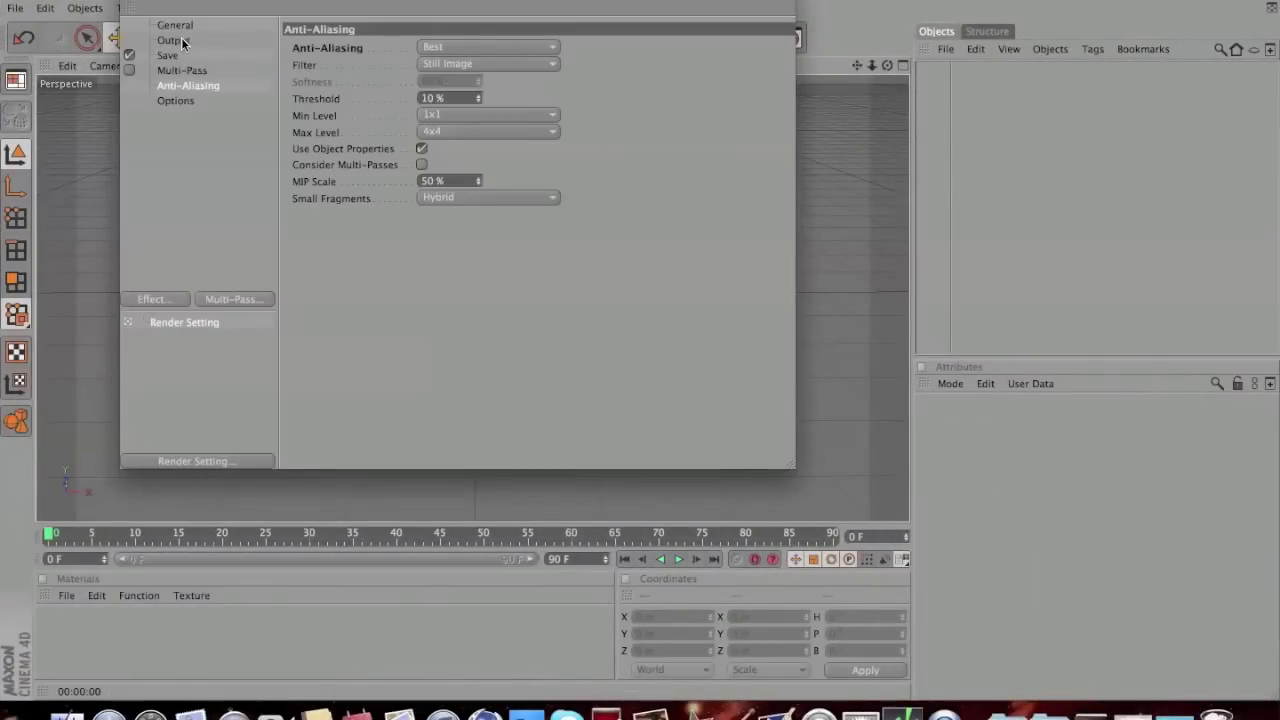
{"action": "left_click", "coordinate": [183, 41]}
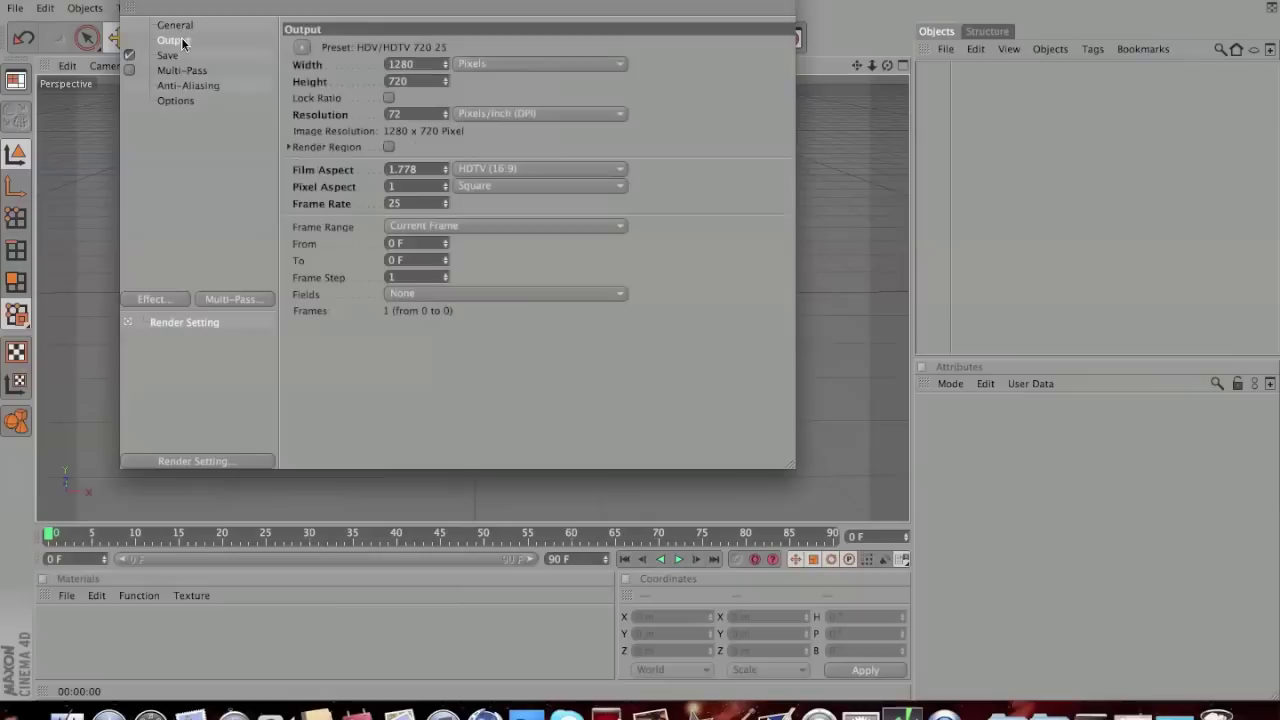
{"action": "left_click", "coordinate": [302, 48]}
{"action": "mouse_move", "coordinate": [328, 97]}
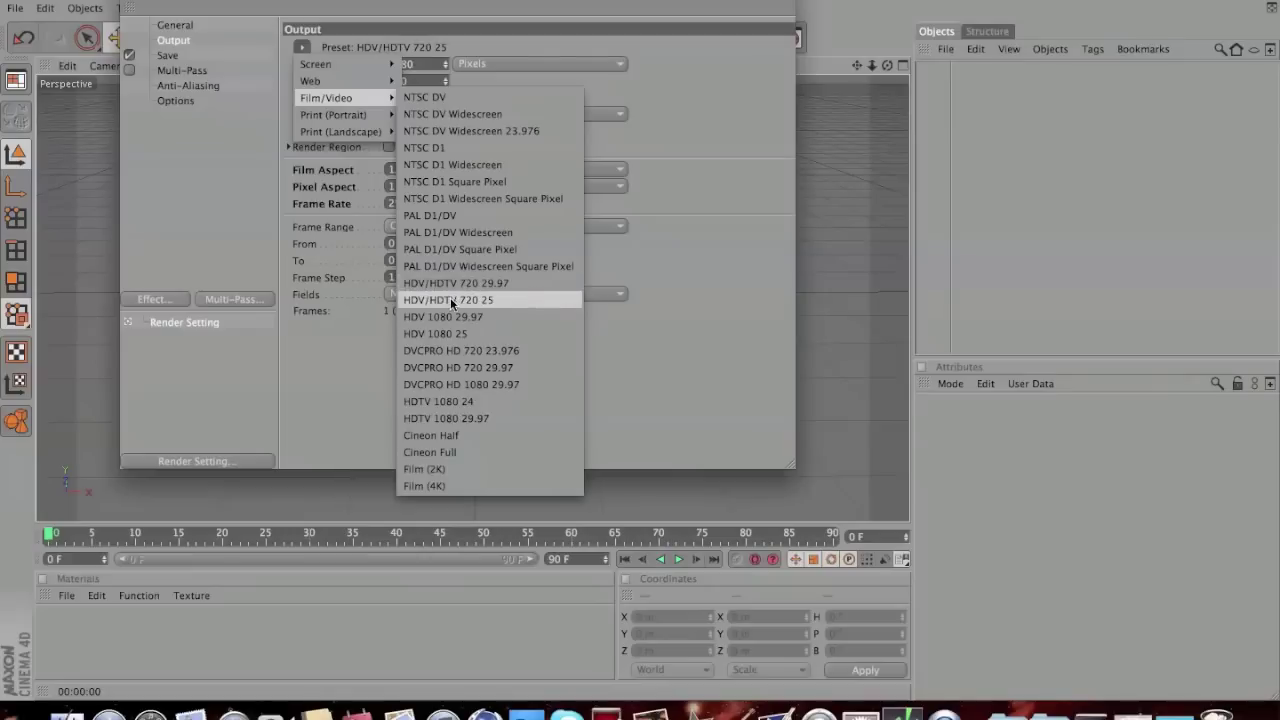
{"action": "left_click", "coordinate": [446, 300]}
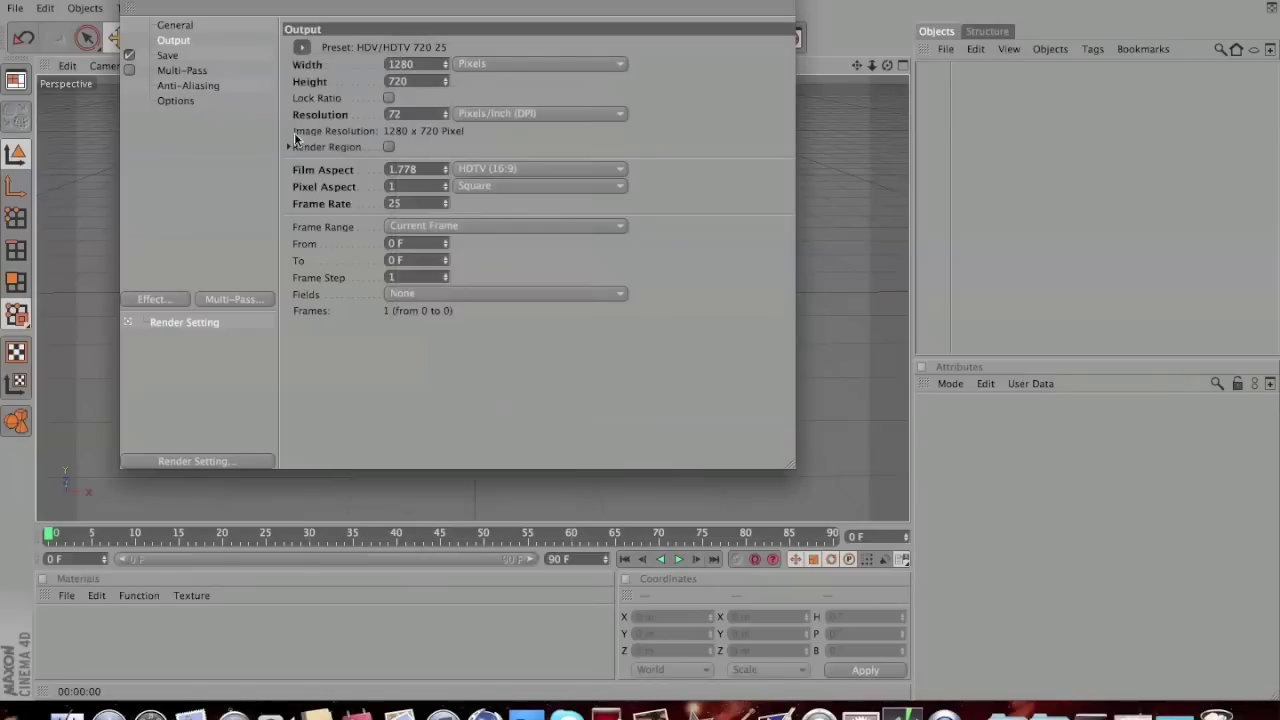
Step: Set the render save format to JPEG and the anti-aliasing to Best
{"action": "left_click", "coordinate": [180, 56]}
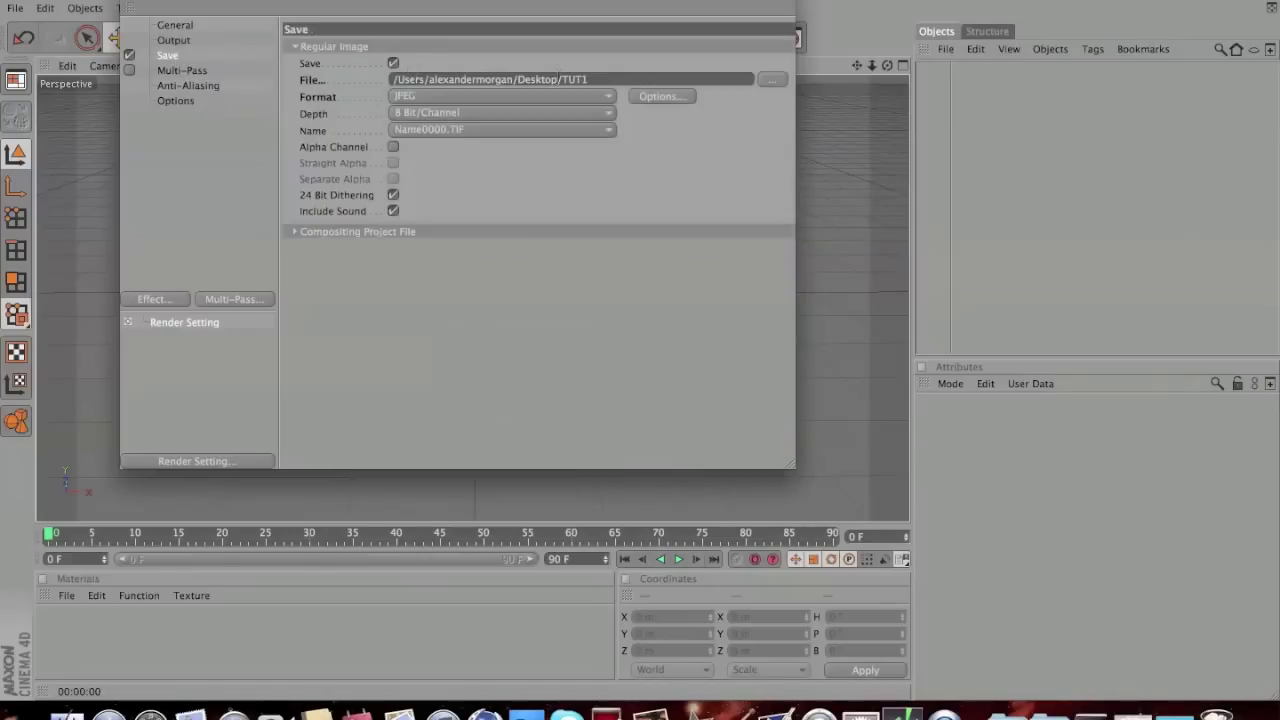
{"action": "left_click", "coordinate": [537, 99]}
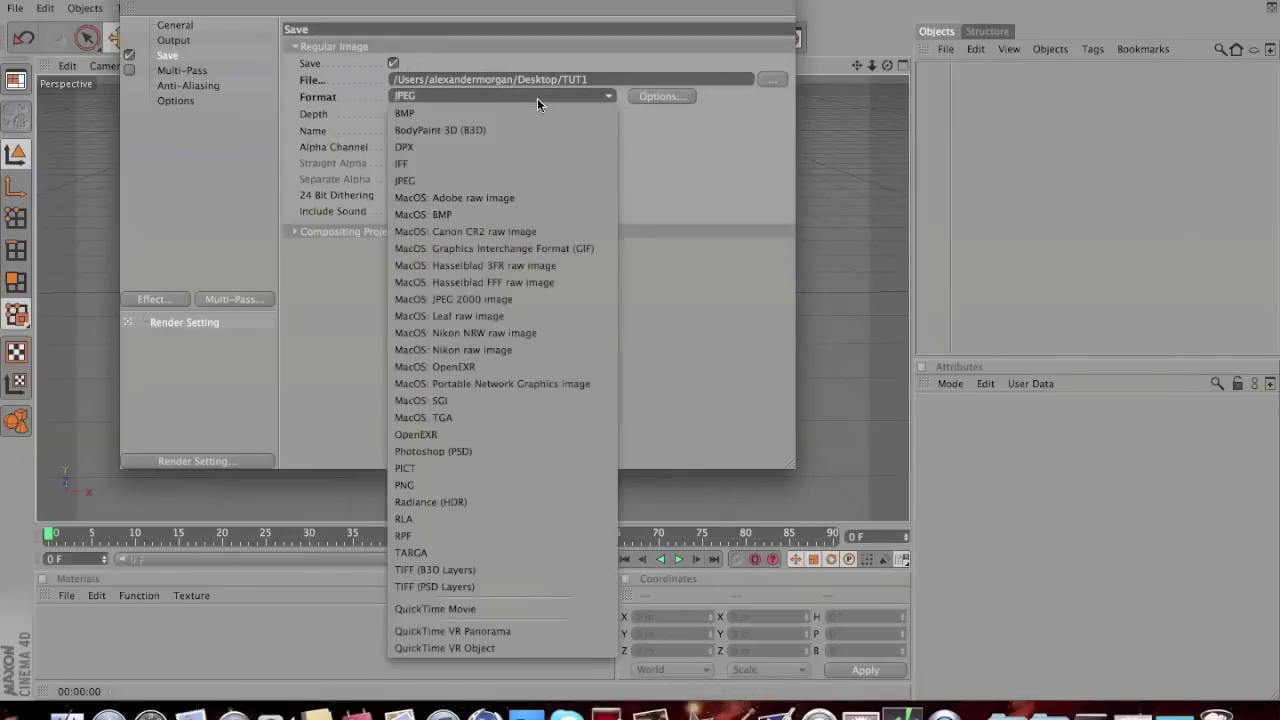
{"action": "left_click", "coordinate": [519, 180]}
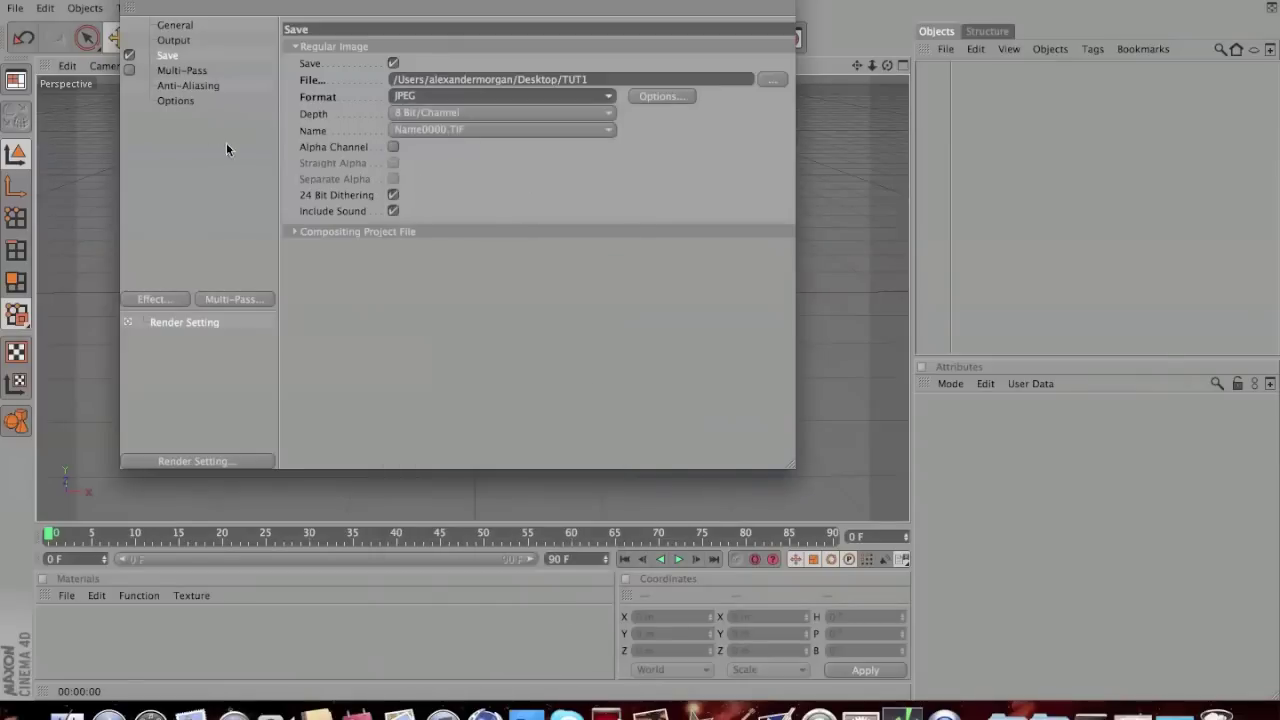
{"action": "left_click", "coordinate": [188, 85]}
{"action": "left_click", "coordinate": [472, 46]}
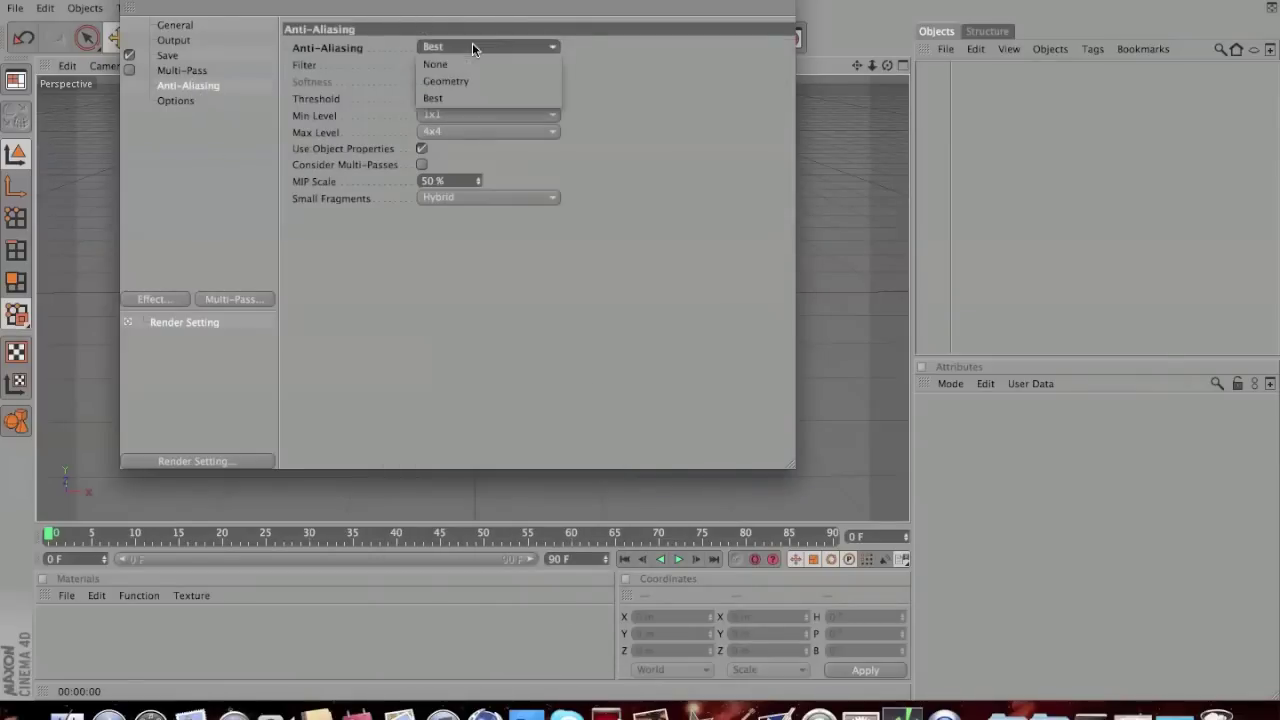
{"action": "left_click", "coordinate": [471, 97]}
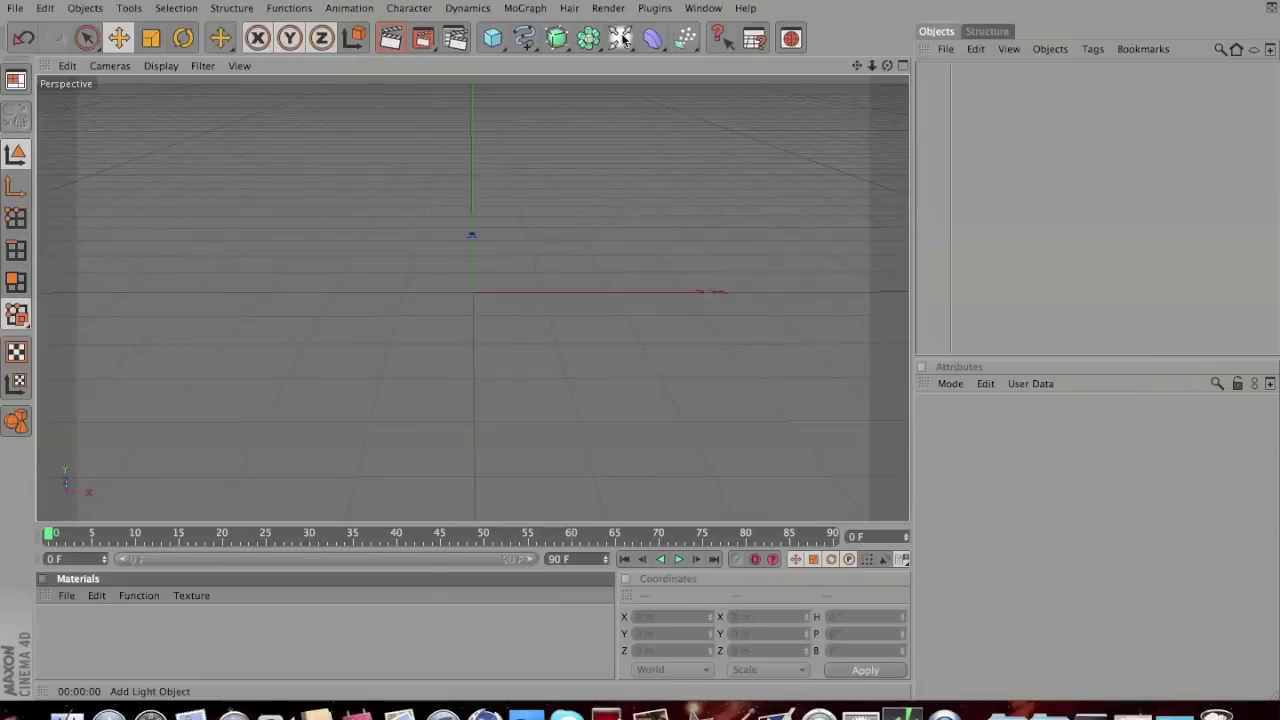
Step: Add a Background object and apply a new material with the test cine image as color texture, copying the image to the document location
{"action": "left_click_drag", "start_coordinate": [621, 38], "coordinate": [684, 180]}
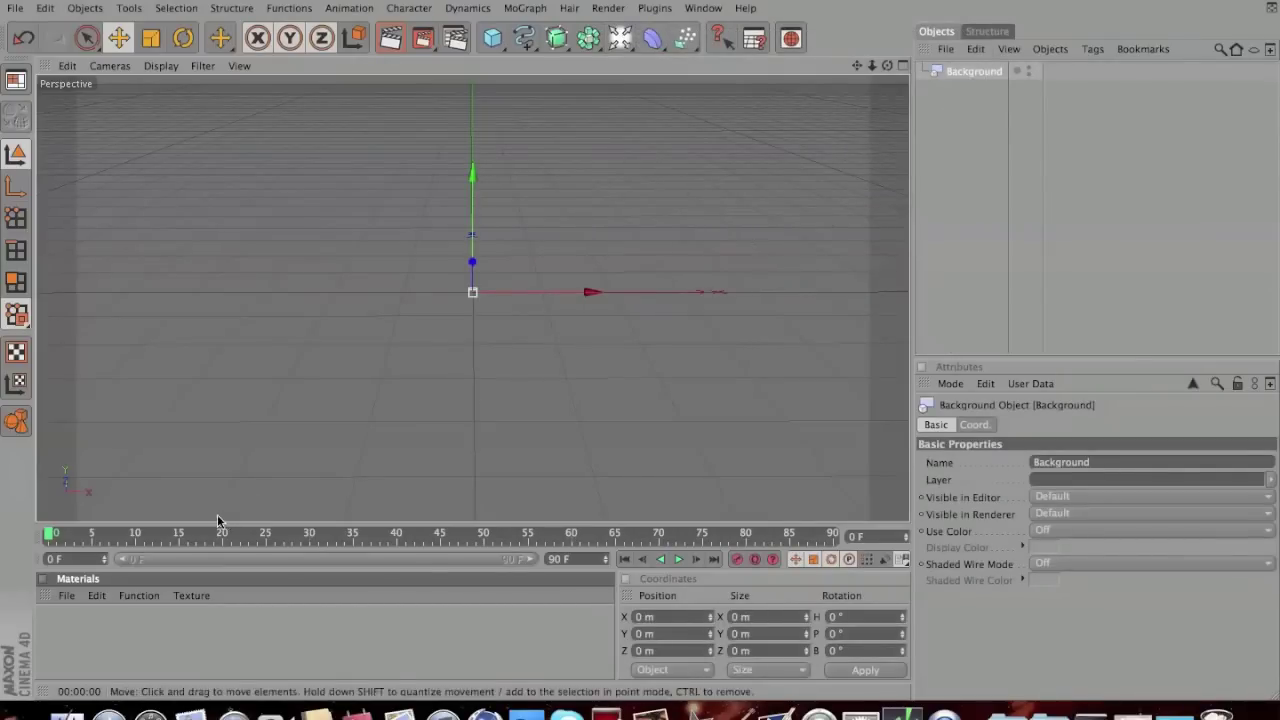
{"action": "double_click", "coordinate": [71, 645]}
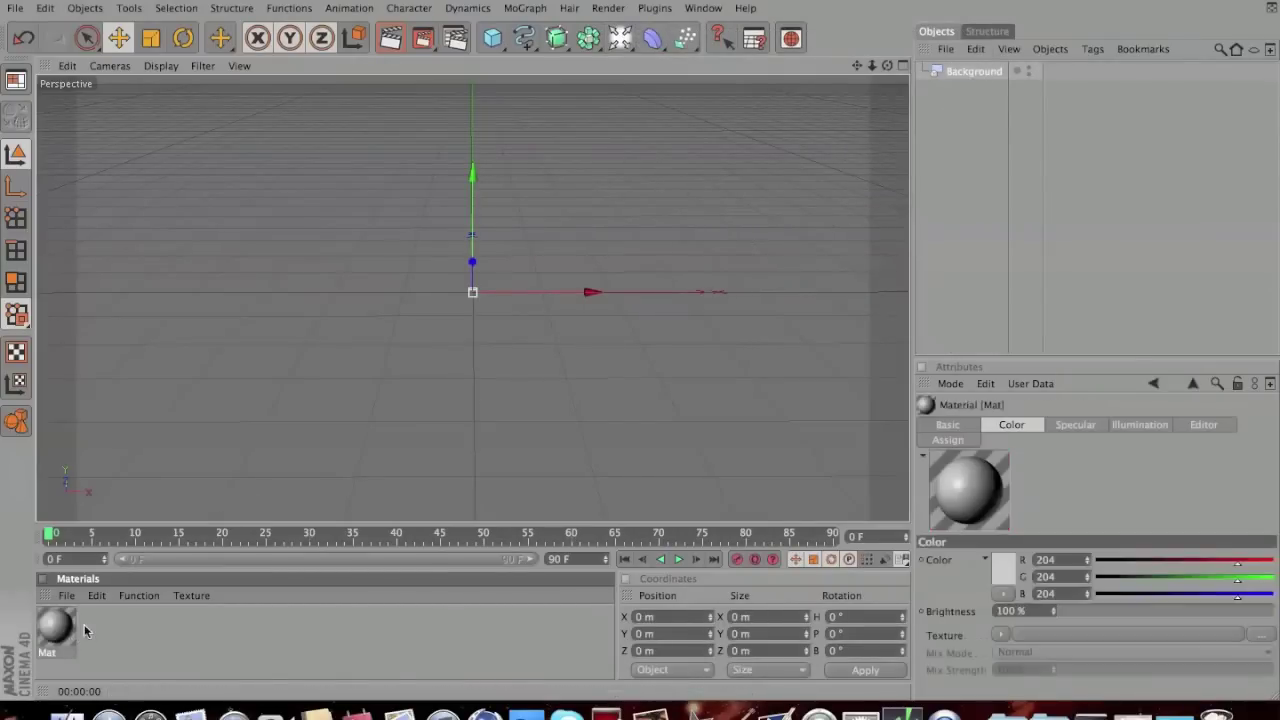
{"action": "double_click", "coordinate": [58, 627]}
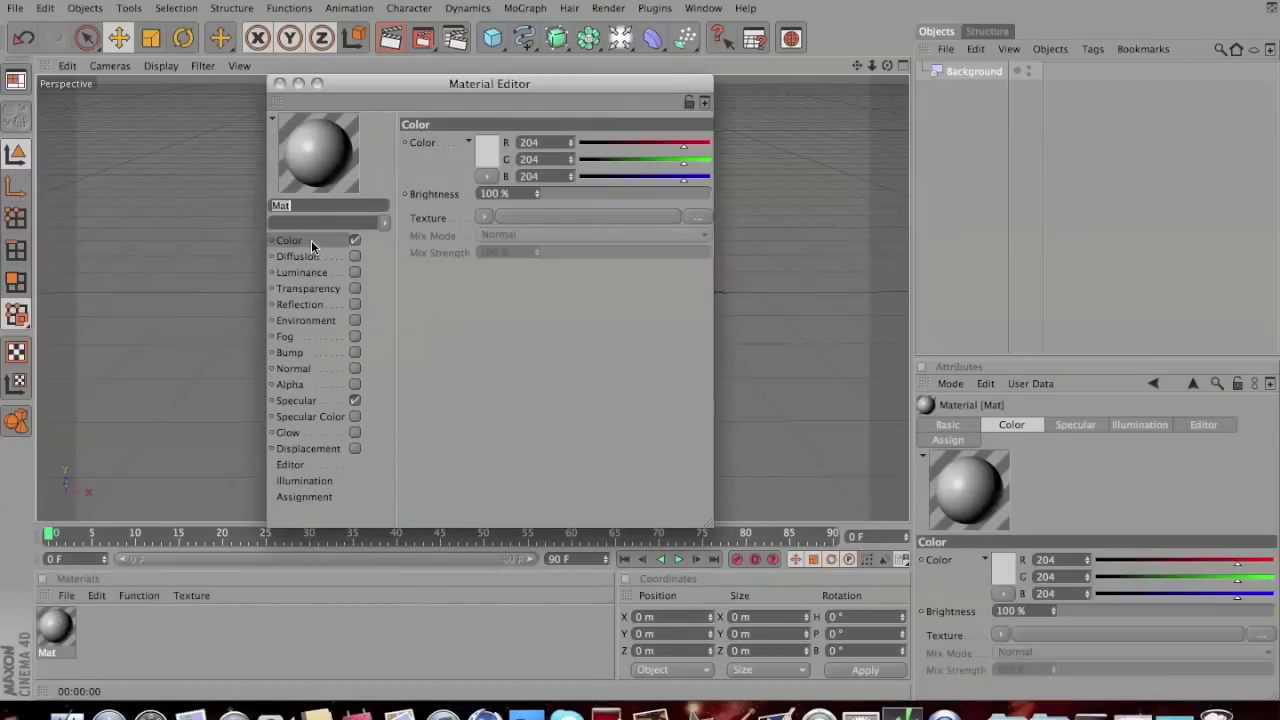
{"action": "left_click", "coordinate": [487, 218]}
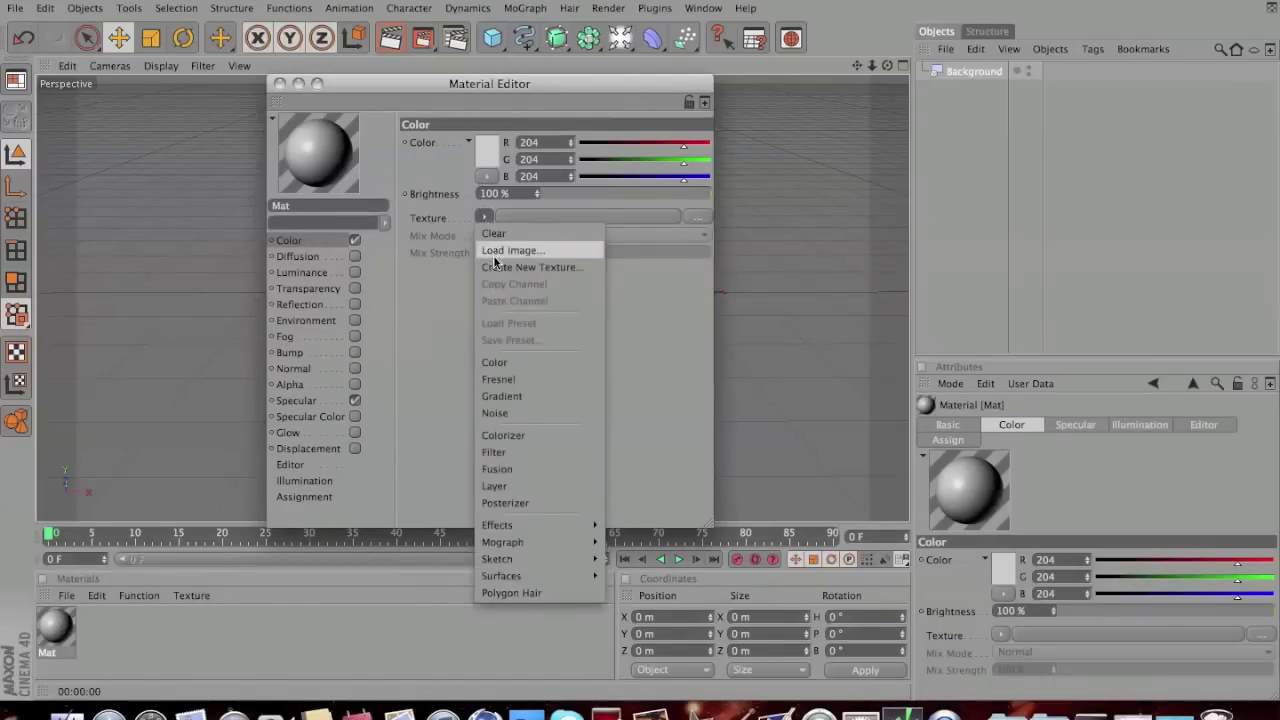
{"action": "left_click", "coordinate": [505, 248]}
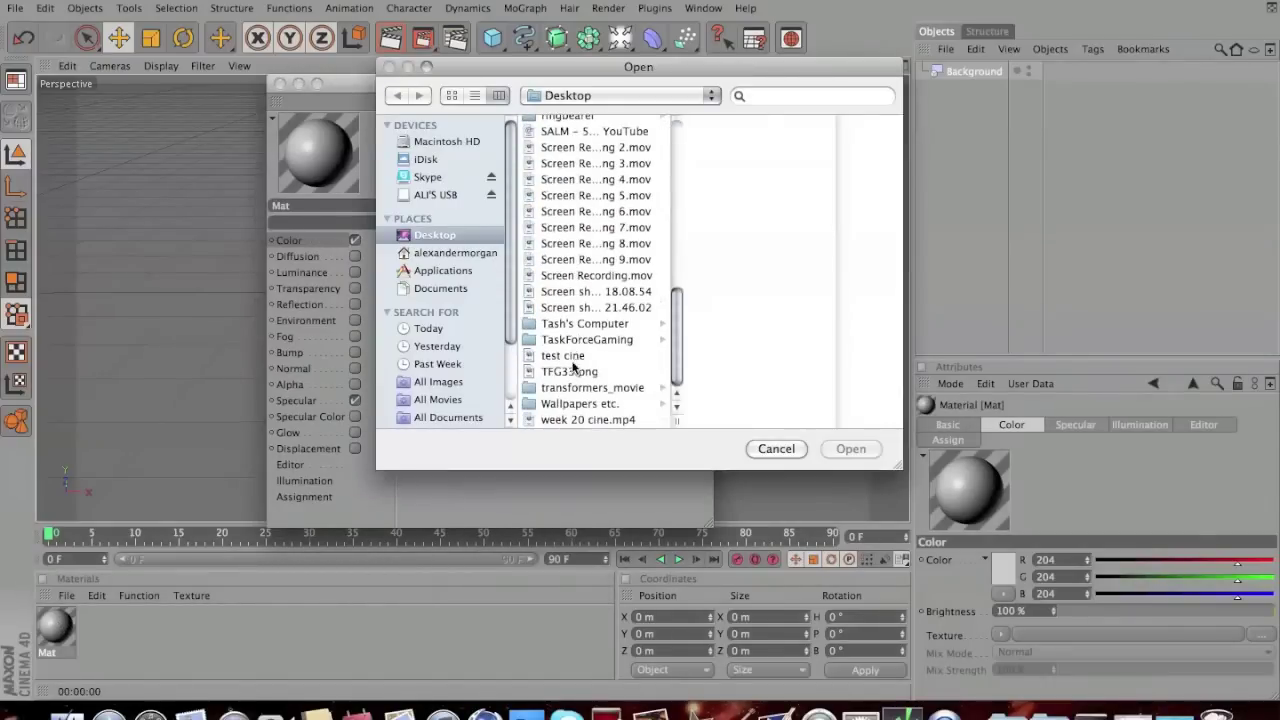
{"action": "double_click", "coordinate": [576, 357]}
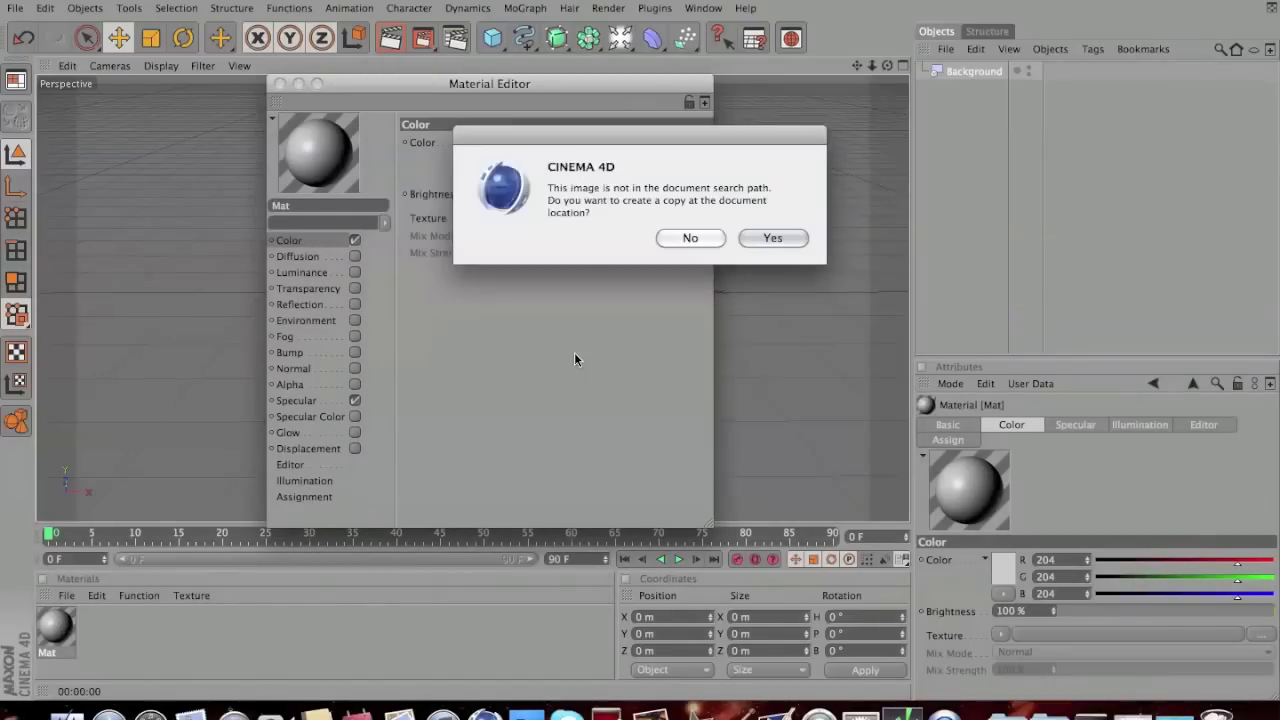
{"action": "left_click", "coordinate": [773, 238]}
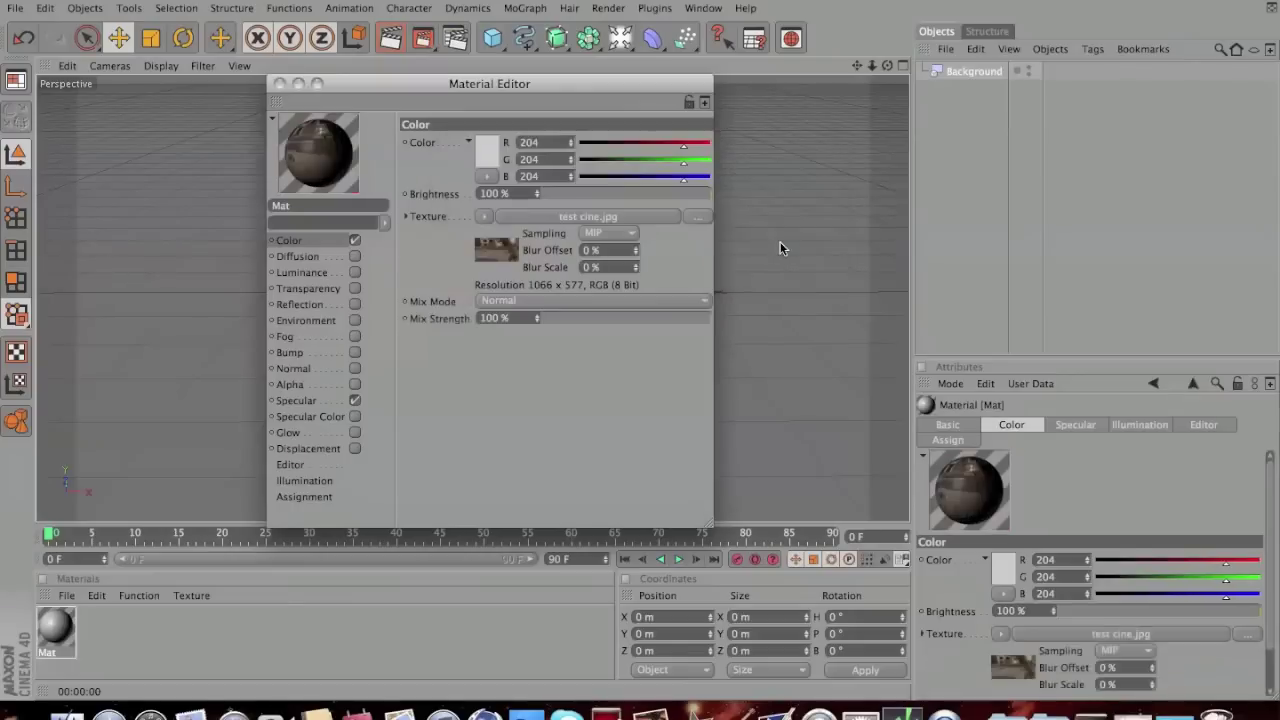
{"action": "left_click", "coordinate": [280, 84]}
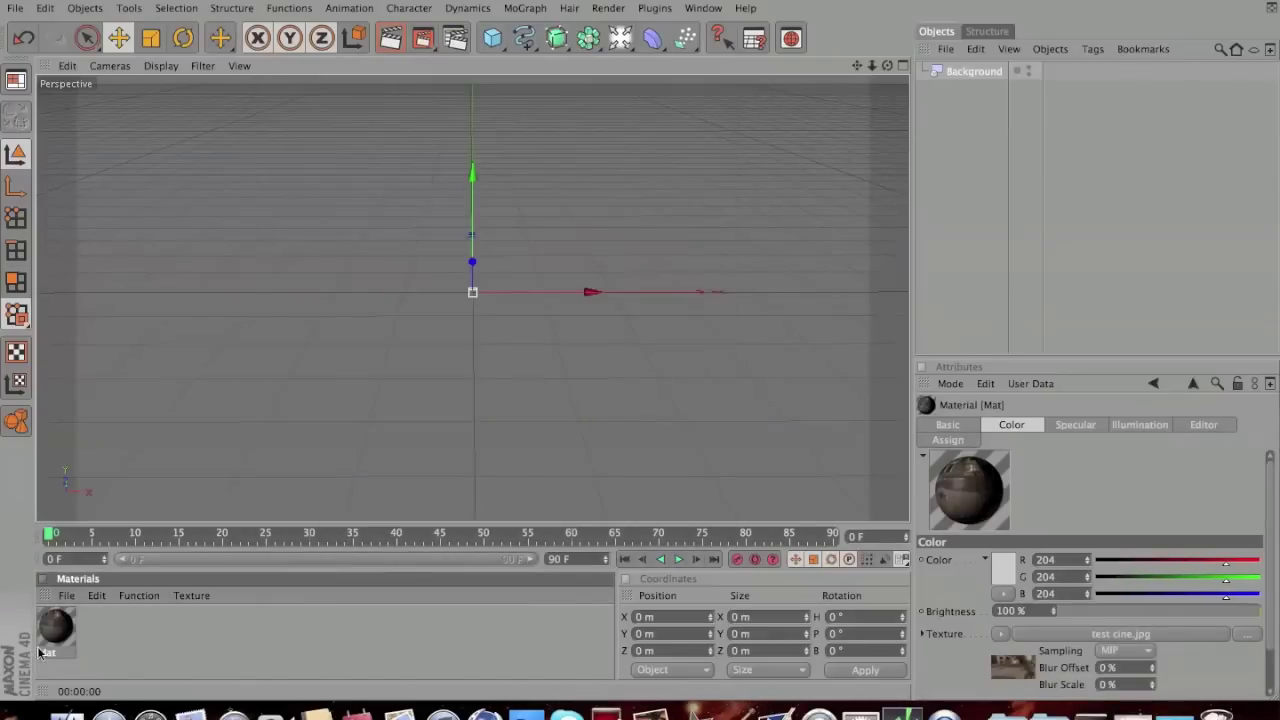
{"action": "left_click_drag", "start_coordinate": [55, 630], "coordinate": [975, 72]}
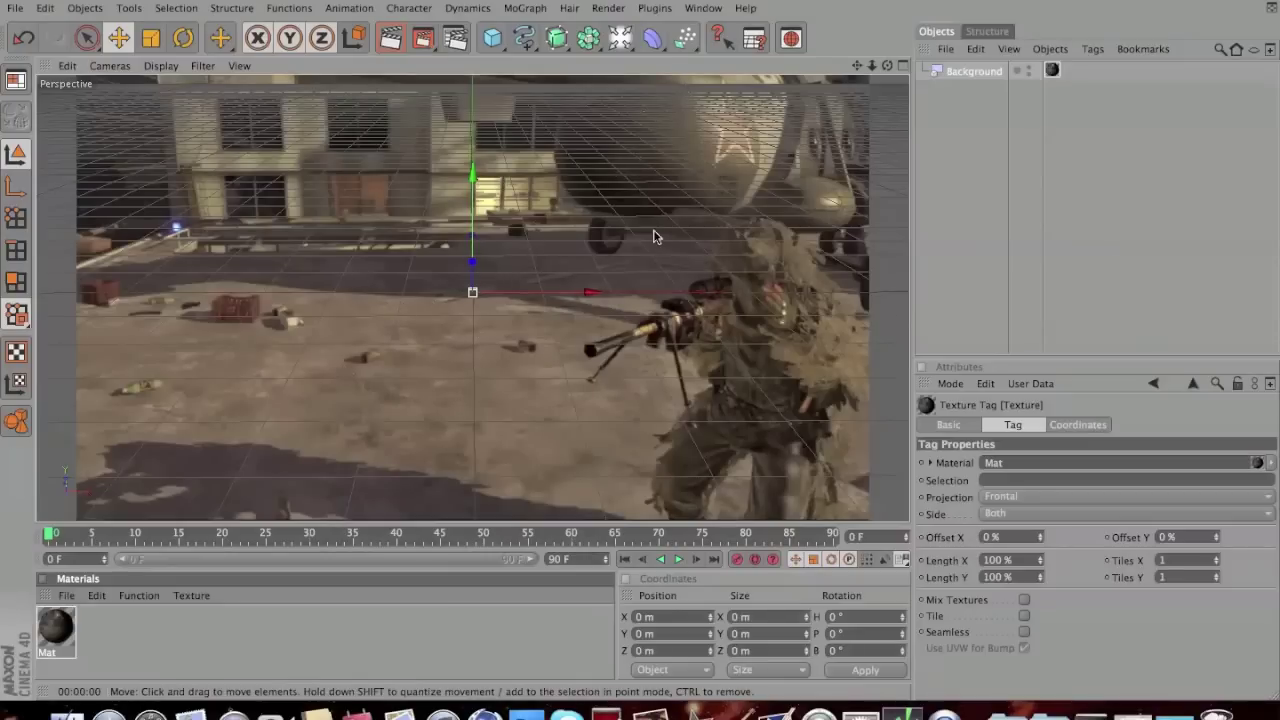
Step: Add a plane as the ground, scale it to about 772 m square and move it to about X -270 m, Z -174 m
{"action": "left_click", "coordinate": [493, 40]}
{"action": "left_click", "coordinate": [618, 87]}
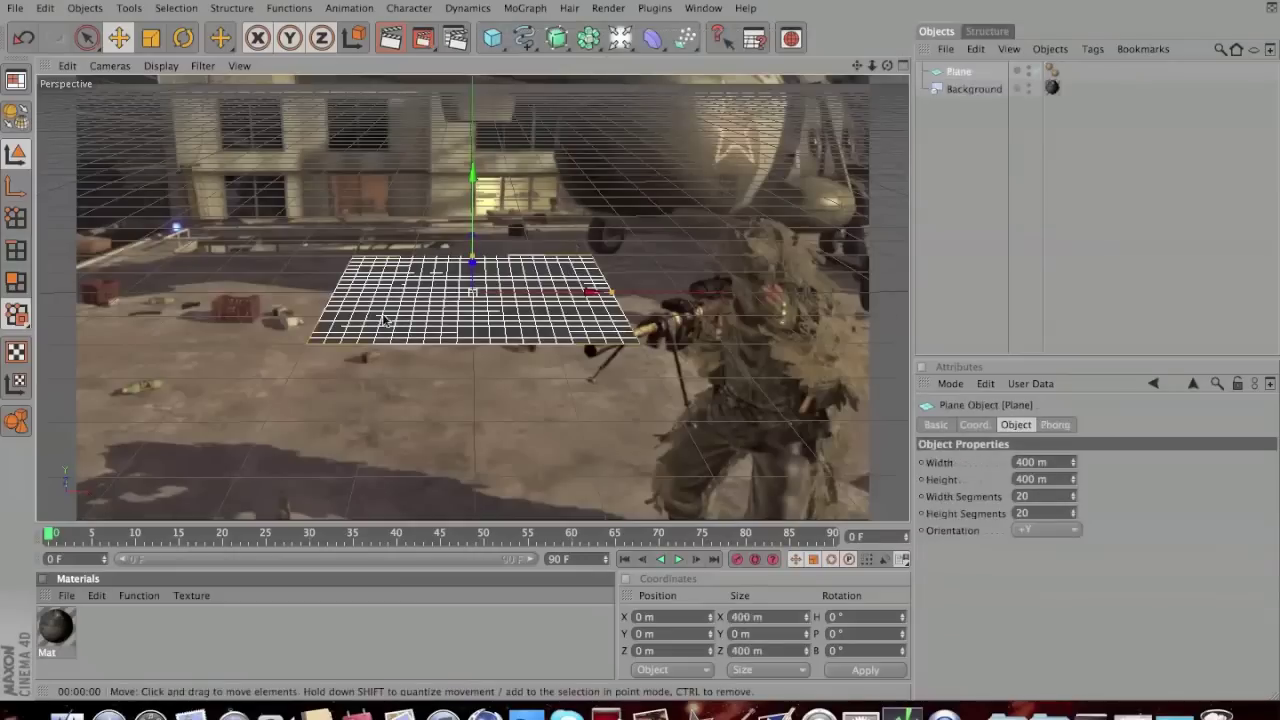
{"action": "left_click_drag", "start_coordinate": [598, 292], "coordinate": [476, 292]}
{"action": "left_click", "coordinate": [150, 38]}
{"action": "left_click_drag", "start_coordinate": [253, 312], "coordinate": [437, 312]}
{"action": "key", "text": "e"}
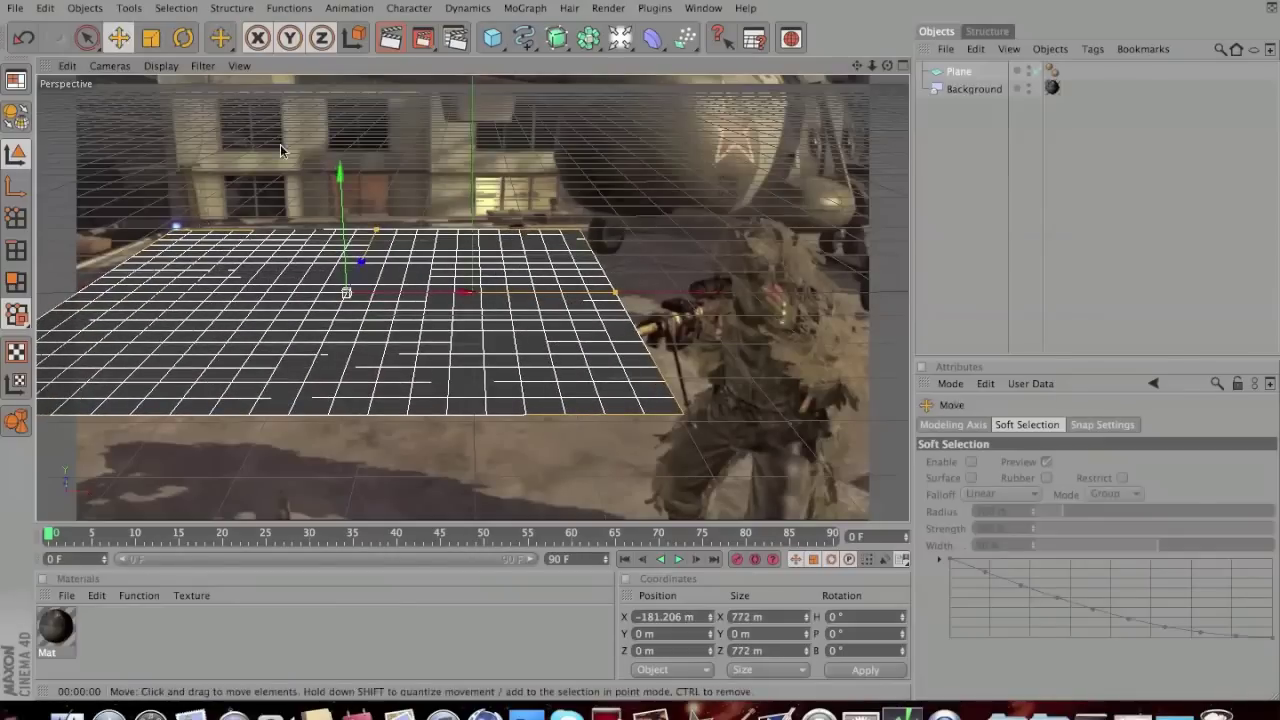
{"action": "left_click_drag", "start_coordinate": [363, 267], "coordinate": [365, 273]}
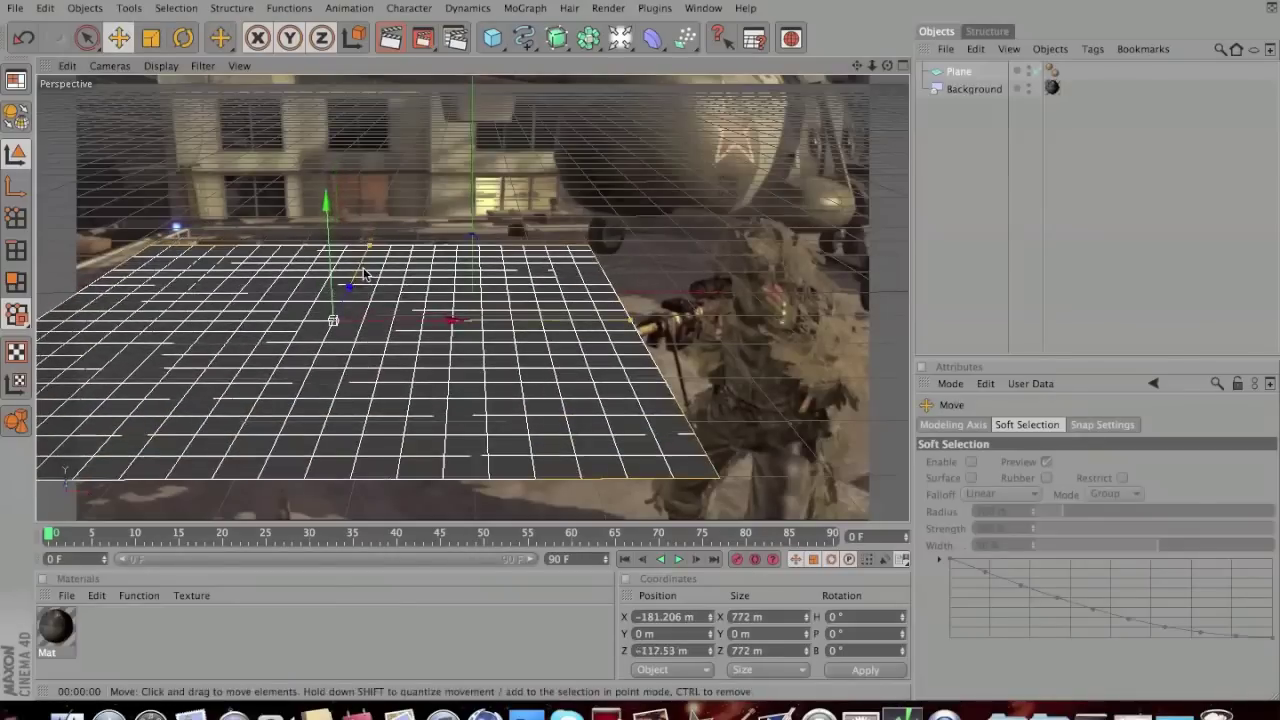
{"action": "left_click_drag", "start_coordinate": [417, 313], "coordinate": [251, 338]}
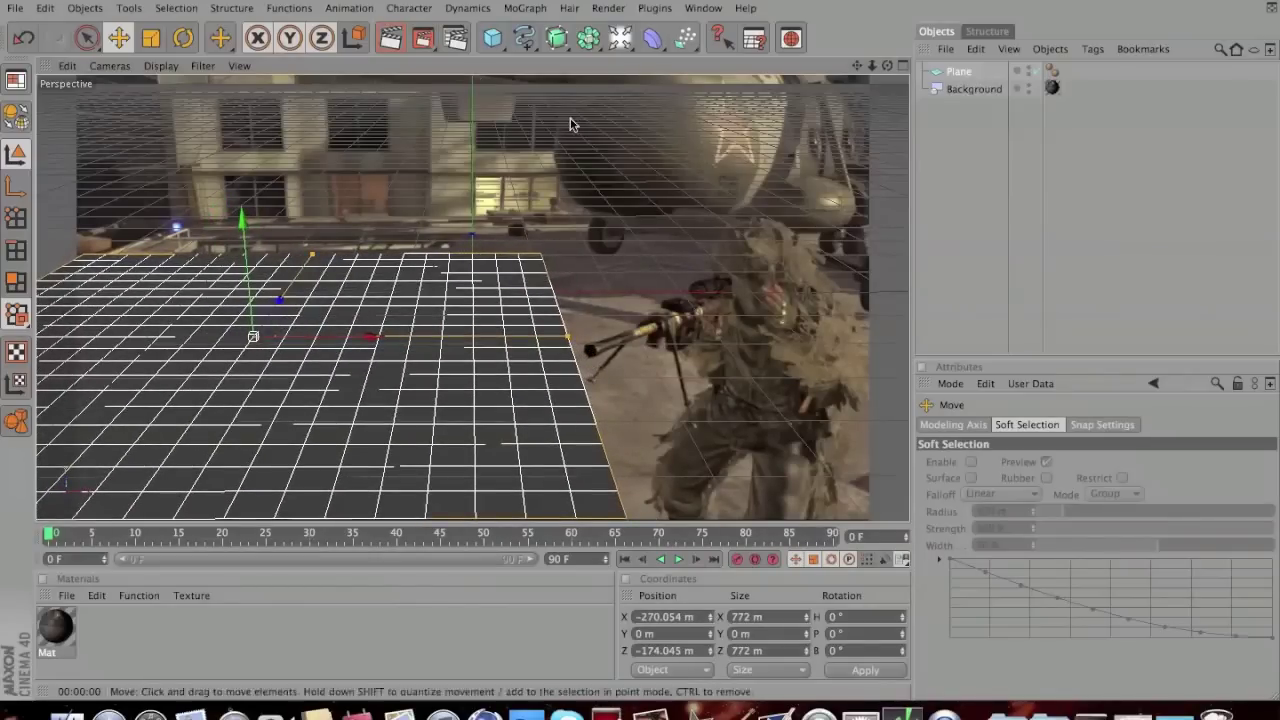
Step: Add a Compositing tag to the plane and enable its Compositing Background option
{"action": "right_click", "coordinate": [953, 76]}
{"action": "mouse_move", "coordinate": [983, 85]}
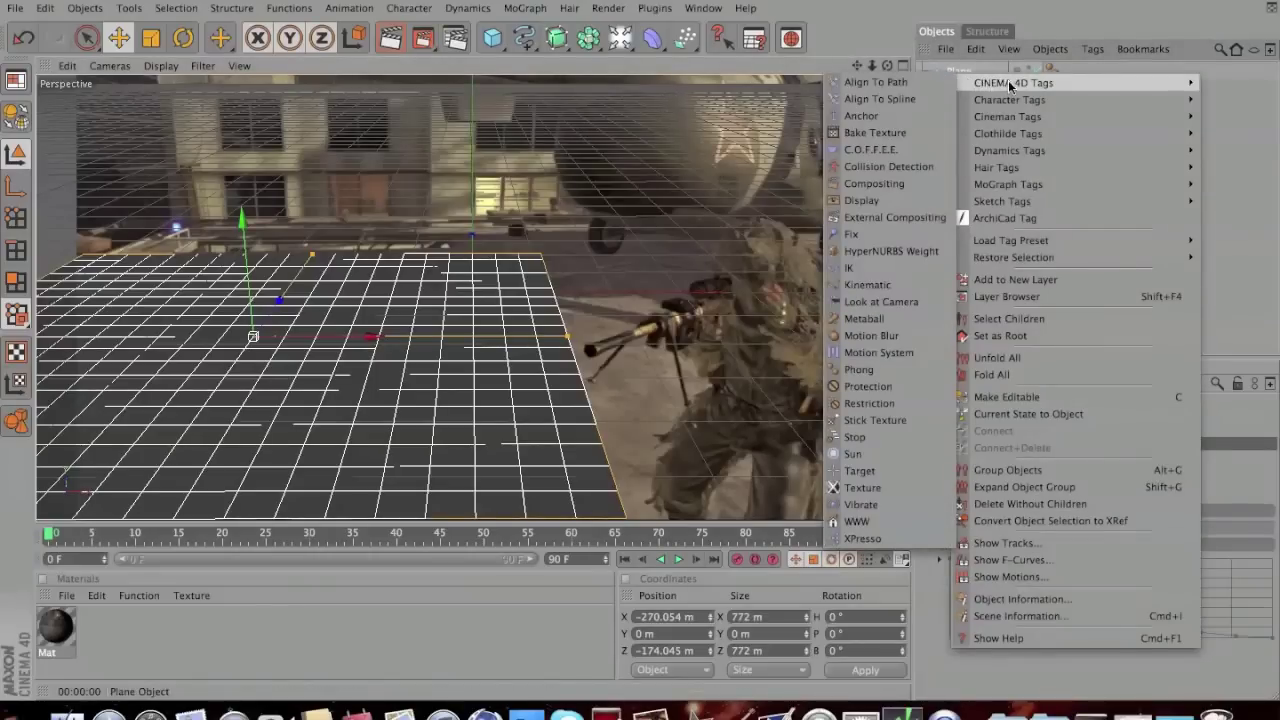
{"action": "left_click", "coordinate": [903, 185]}
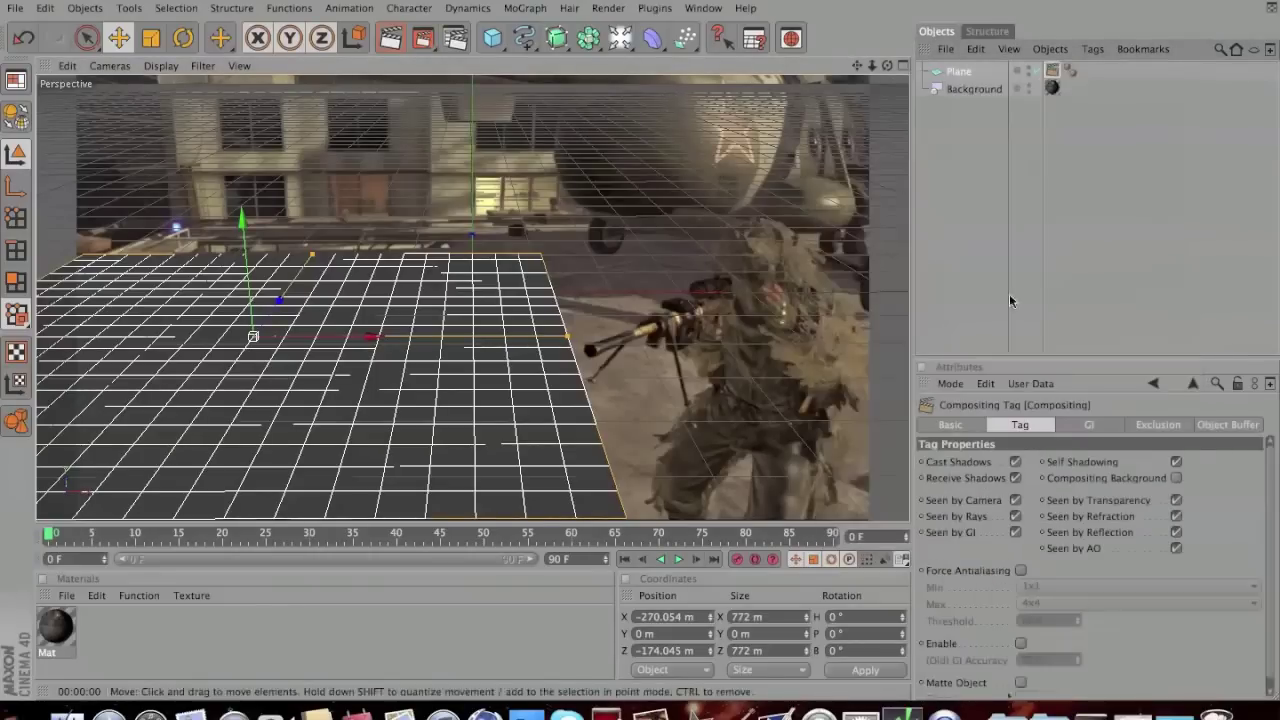
{"action": "left_click", "coordinate": [1177, 479]}
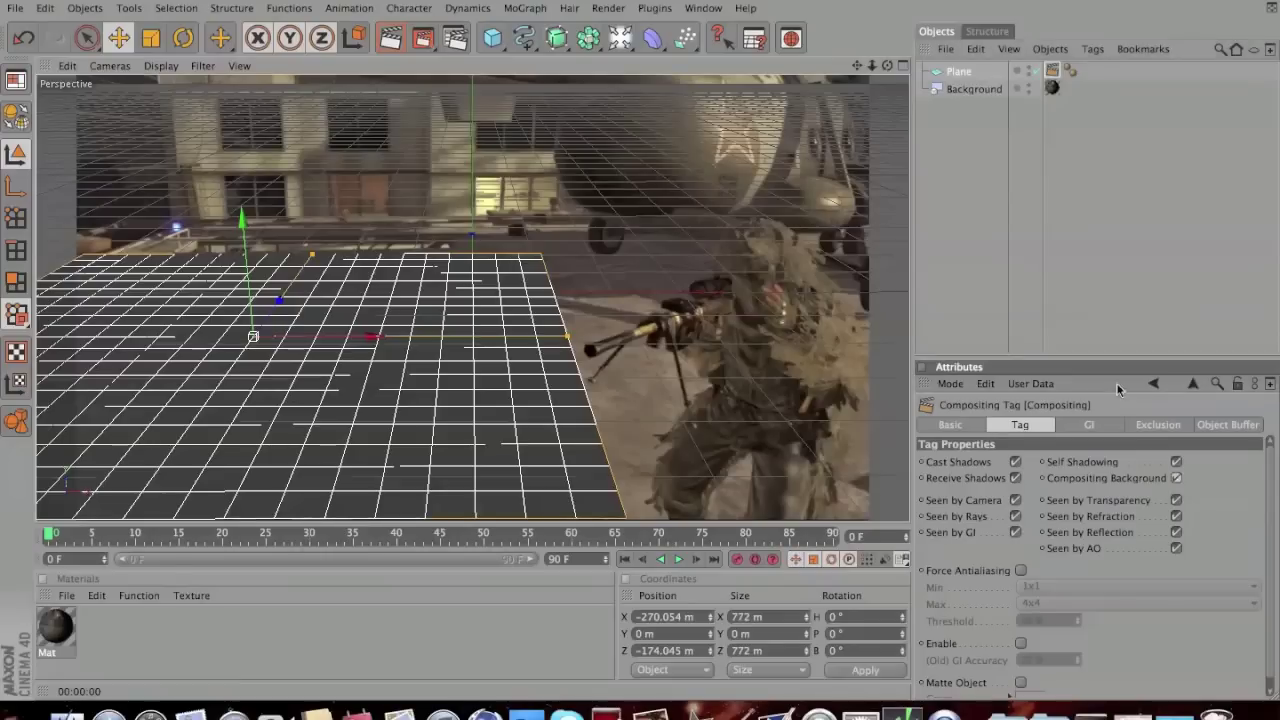
Step: Copy the Background's texture tag onto the plane and render the perspective view to check the blend
{"action": "left_click", "coordinate": [1052, 89]}
{"action": "left_click_drag", "start_coordinate": [1052, 89], "coordinate": [996, 70], "text": "ctrl"}
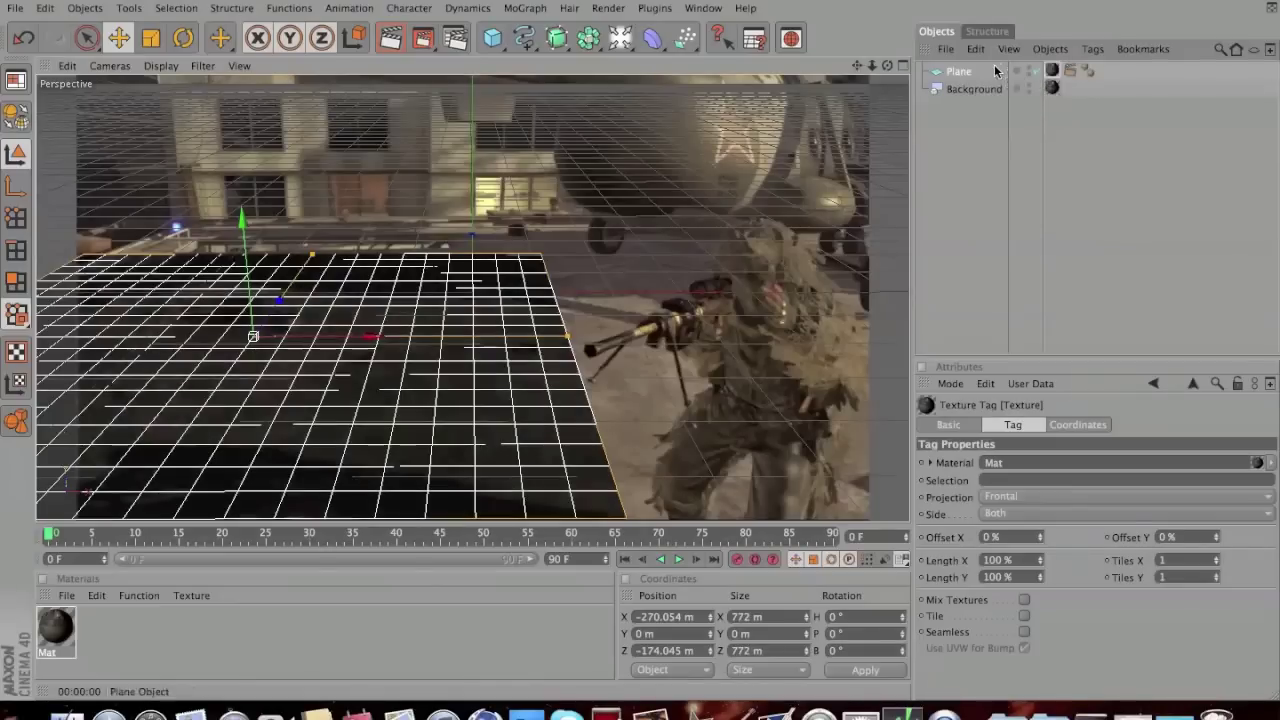
{"action": "left_click", "coordinate": [392, 39]}
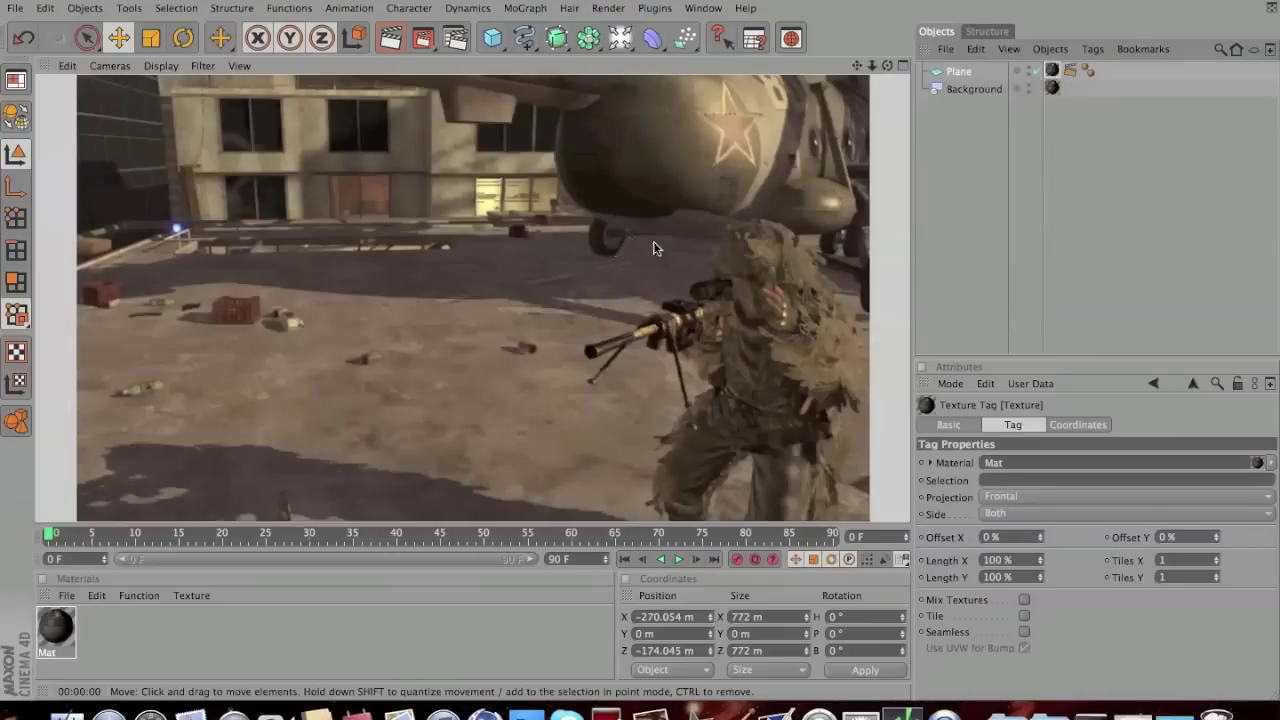
{"action": "left_click", "coordinate": [489, 332]}
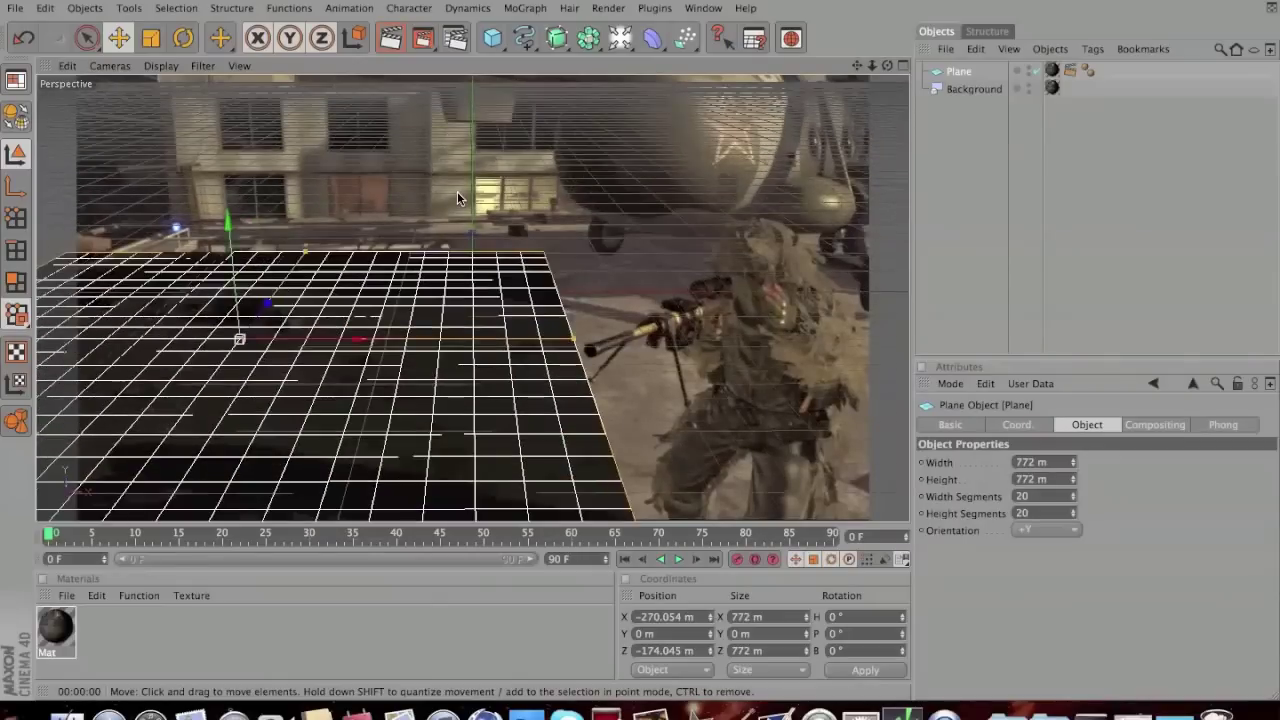
Step: Add a MoGraph Text object and move it over the plane to about X -370 m, Z -103 m
{"action": "left_click", "coordinate": [525, 8]}
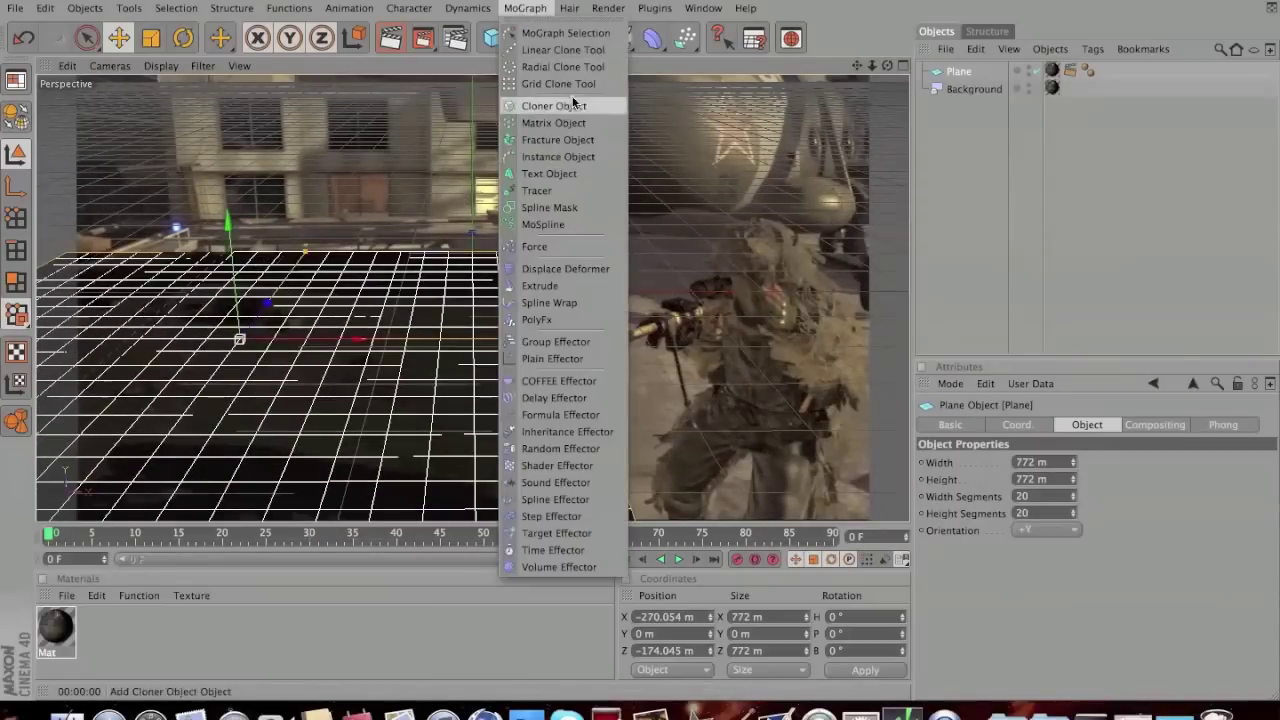
{"action": "left_click", "coordinate": [565, 174]}
{"action": "left_click_drag", "start_coordinate": [472, 222], "coordinate": [208, 288]}
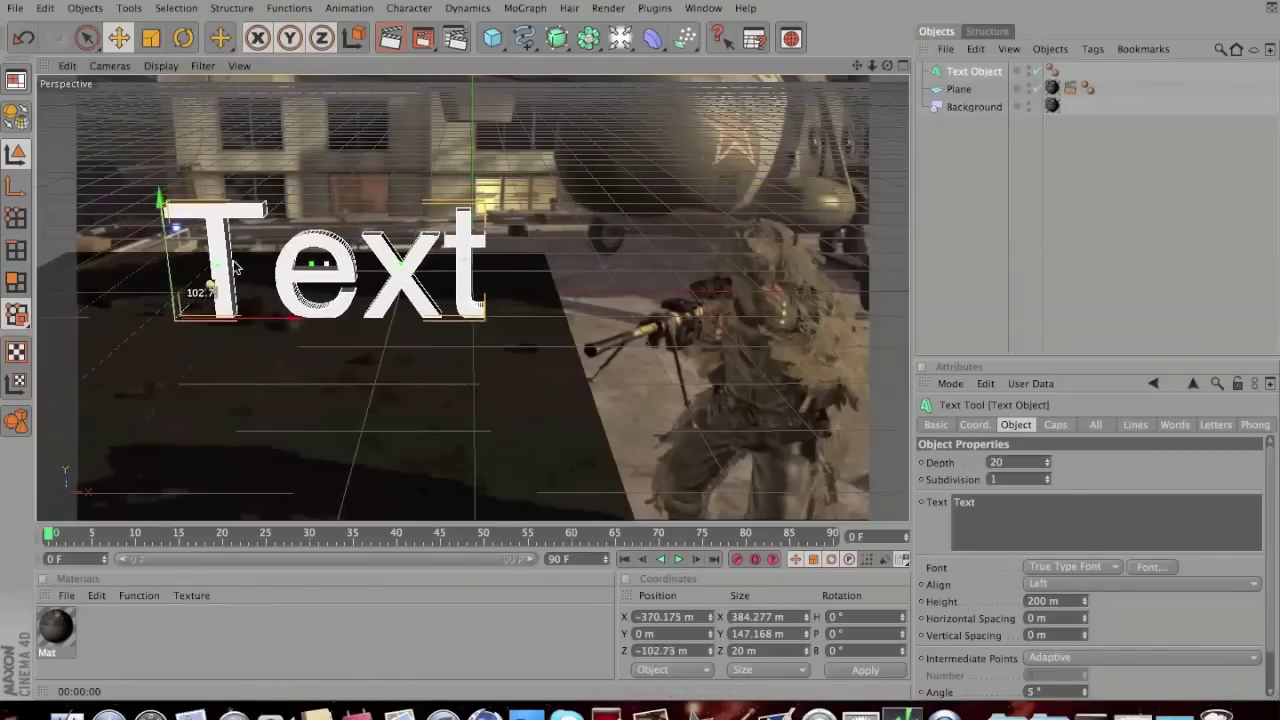
Step: Rotate the text object's heading to about 13.7° and raise it about 3 m above the plane
{"action": "left_click", "coordinate": [183, 38]}
{"action": "left_click_drag", "start_coordinate": [169, 347], "coordinate": [210, 352]}
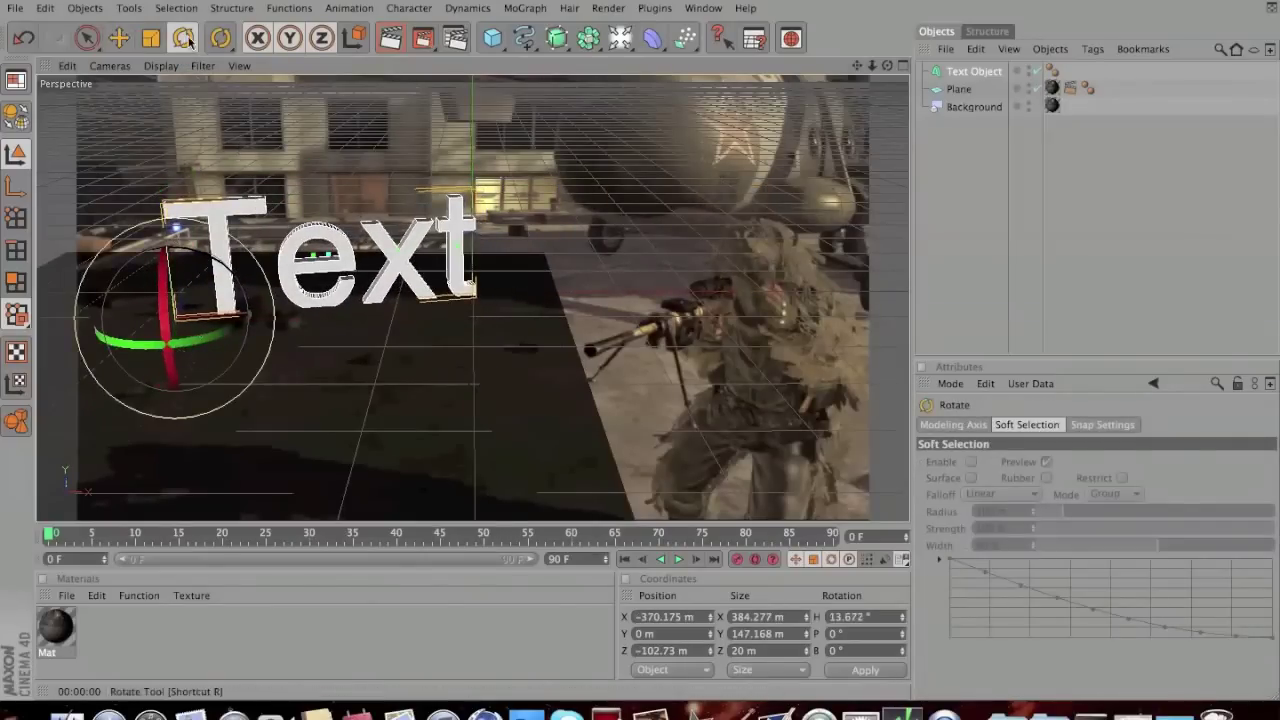
{"action": "left_click", "coordinate": [118, 40]}
{"action": "left_click_drag", "start_coordinate": [173, 320], "coordinate": [173, 316]}
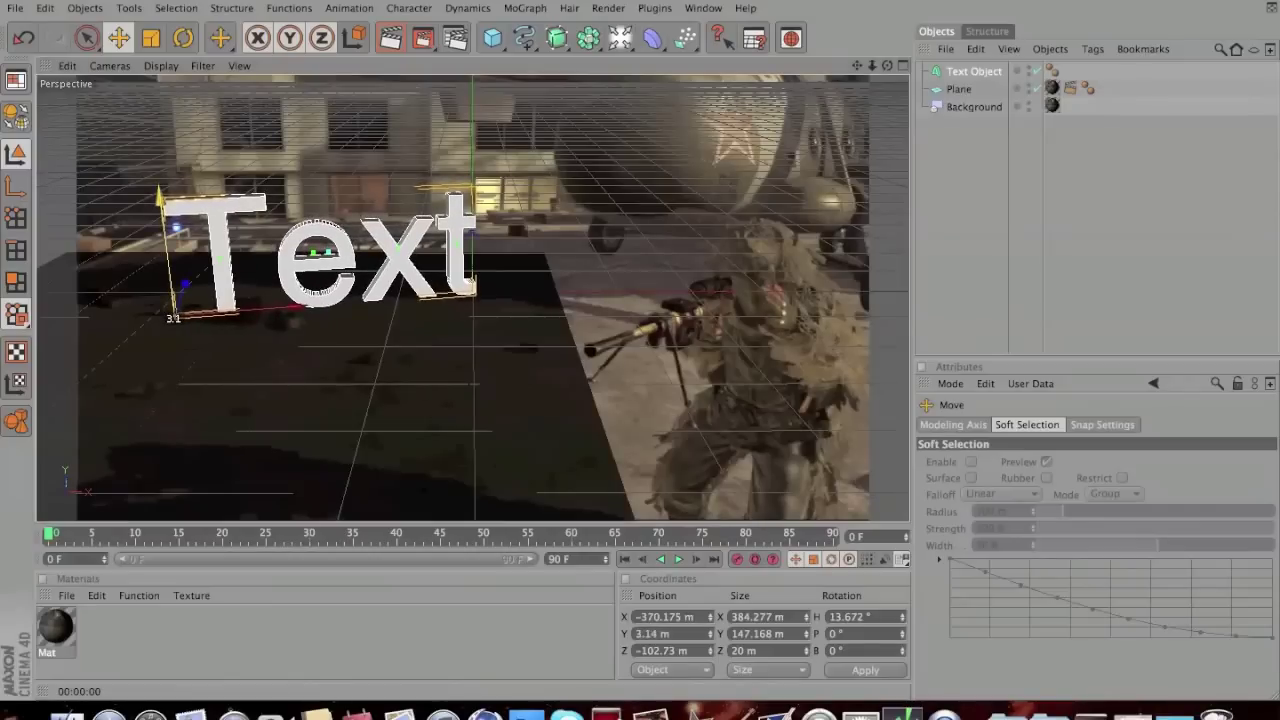
Step: Move the text object to about X -374 m, Z -253 m and change its wording to M.FOX
{"action": "left_click_drag", "start_coordinate": [315, 311], "coordinate": [285, 313]}
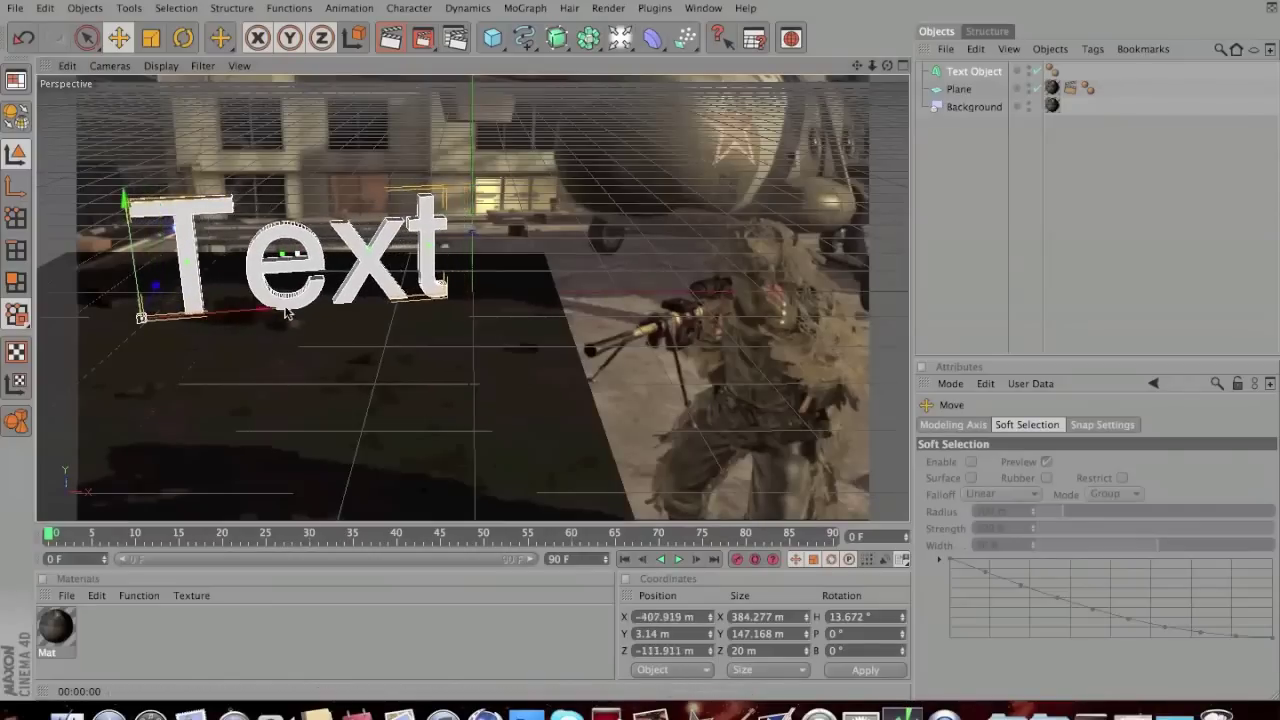
{"action": "left_click_drag", "start_coordinate": [155, 287], "coordinate": [136, 322]}
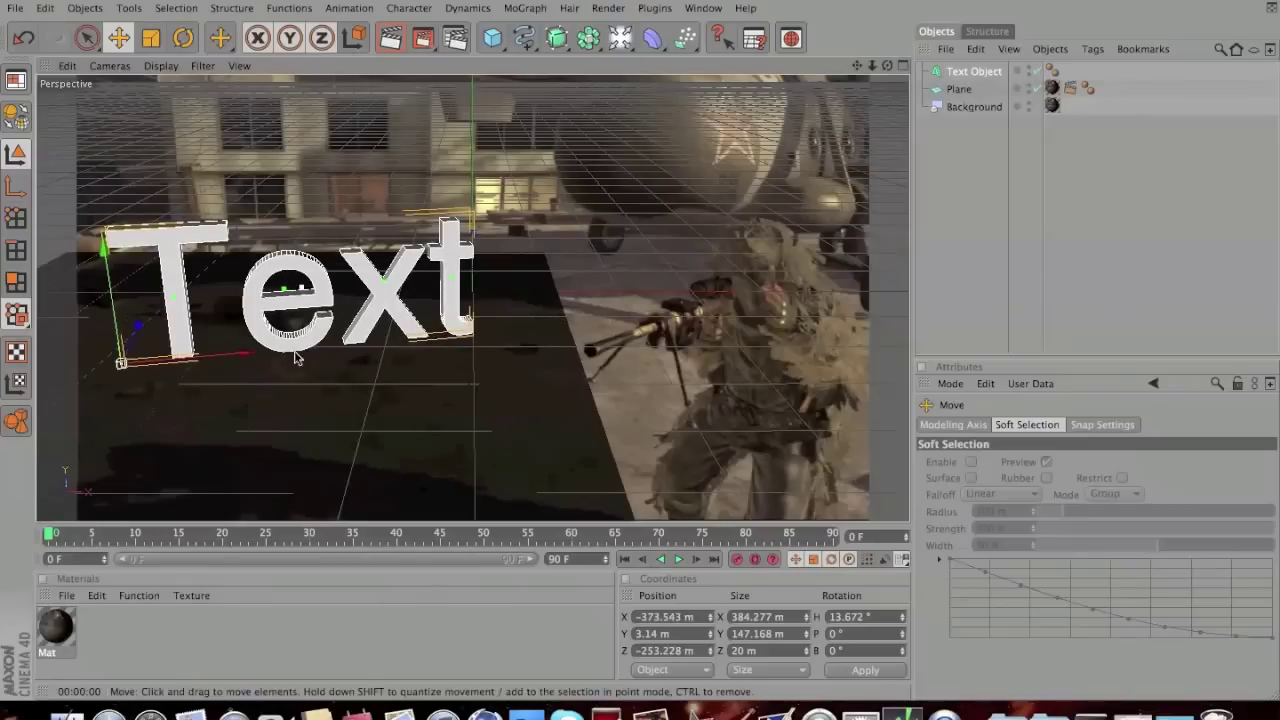
{"action": "left_click", "coordinate": [985, 72]}
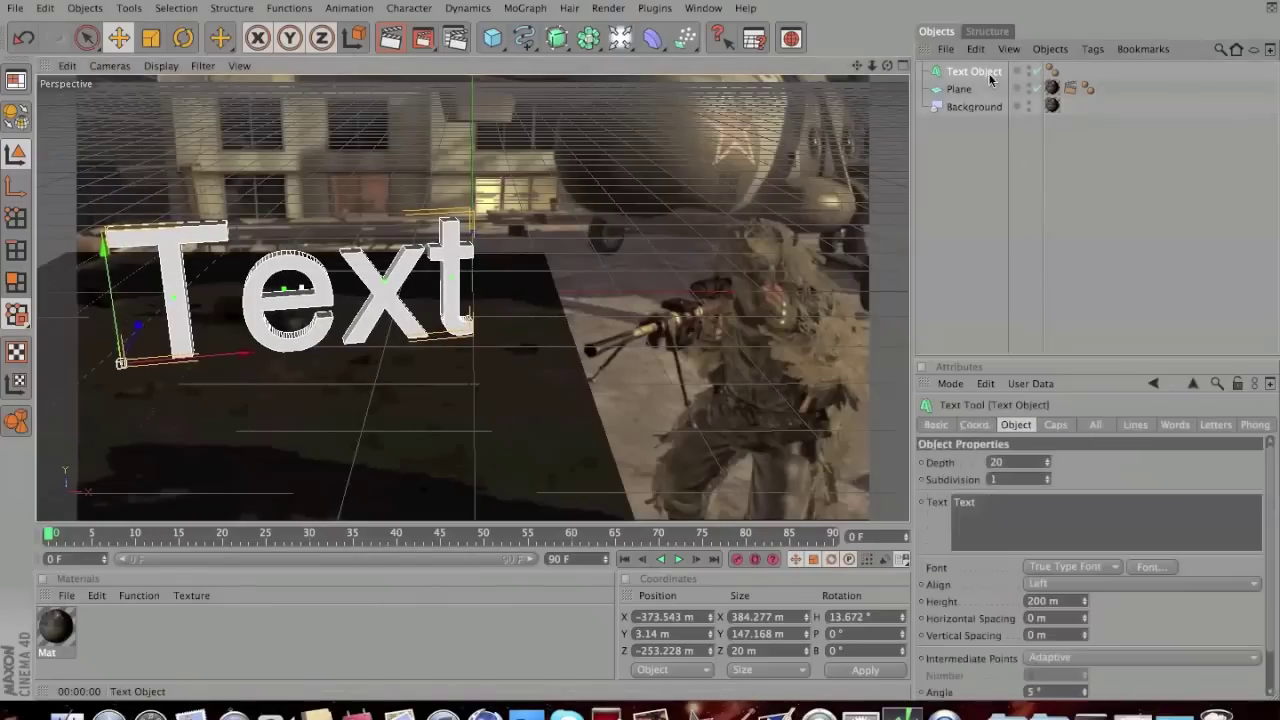
{"action": "double_click", "coordinate": [1009, 503]}
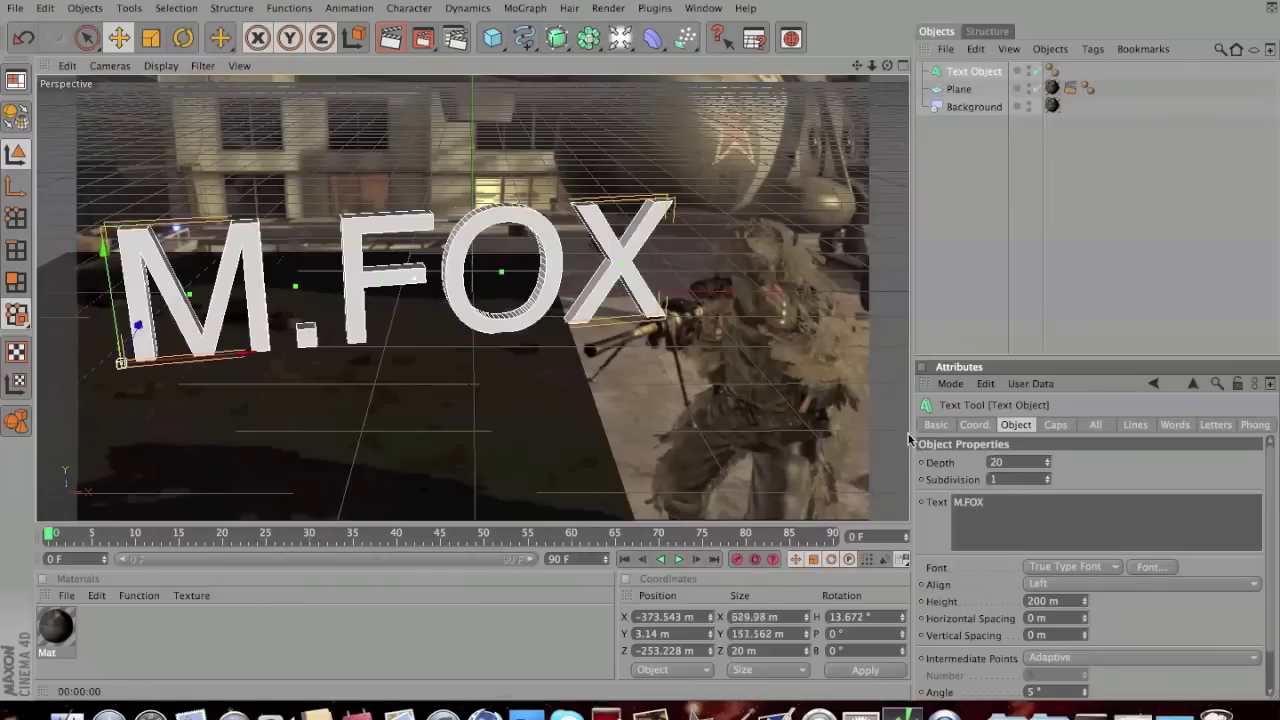
Step: Scale the text object down uniformly to a text height of about 132.4 m
{"action": "left_click", "coordinate": [151, 40]}
{"action": "left_click_drag", "start_coordinate": [500, 300], "coordinate": [380, 300]}
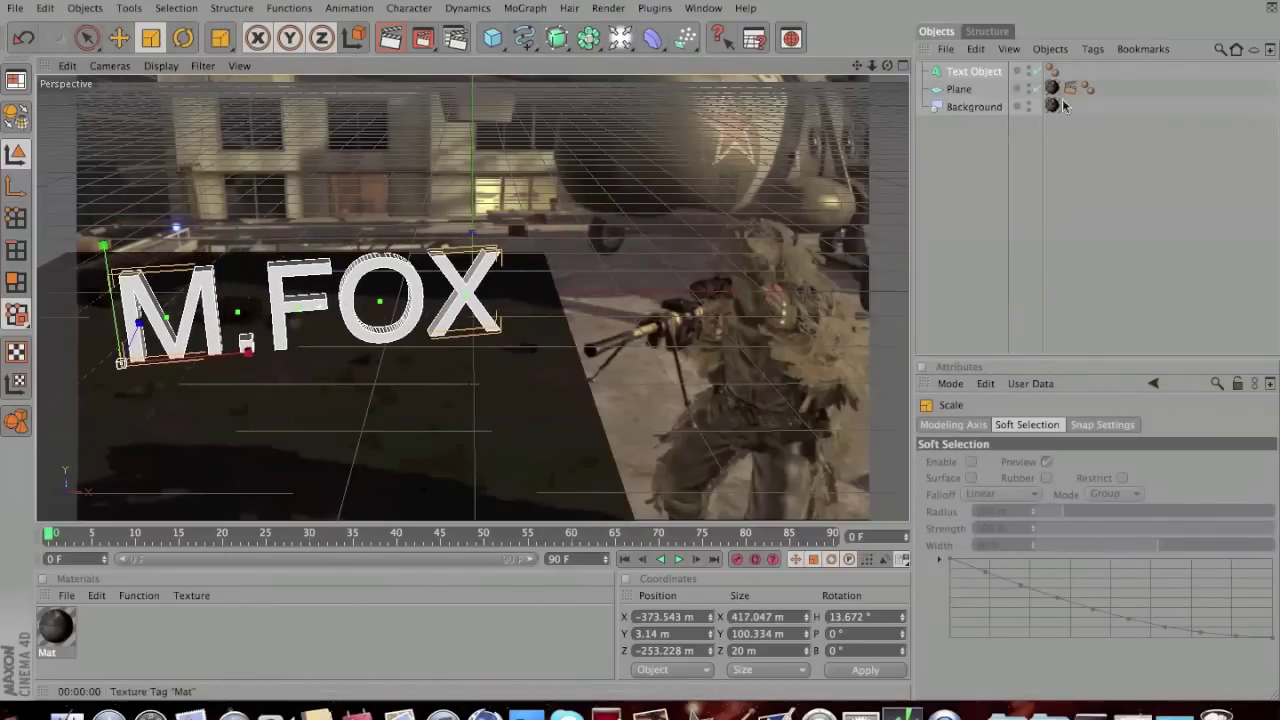
{"action": "left_click", "coordinate": [1022, 286]}
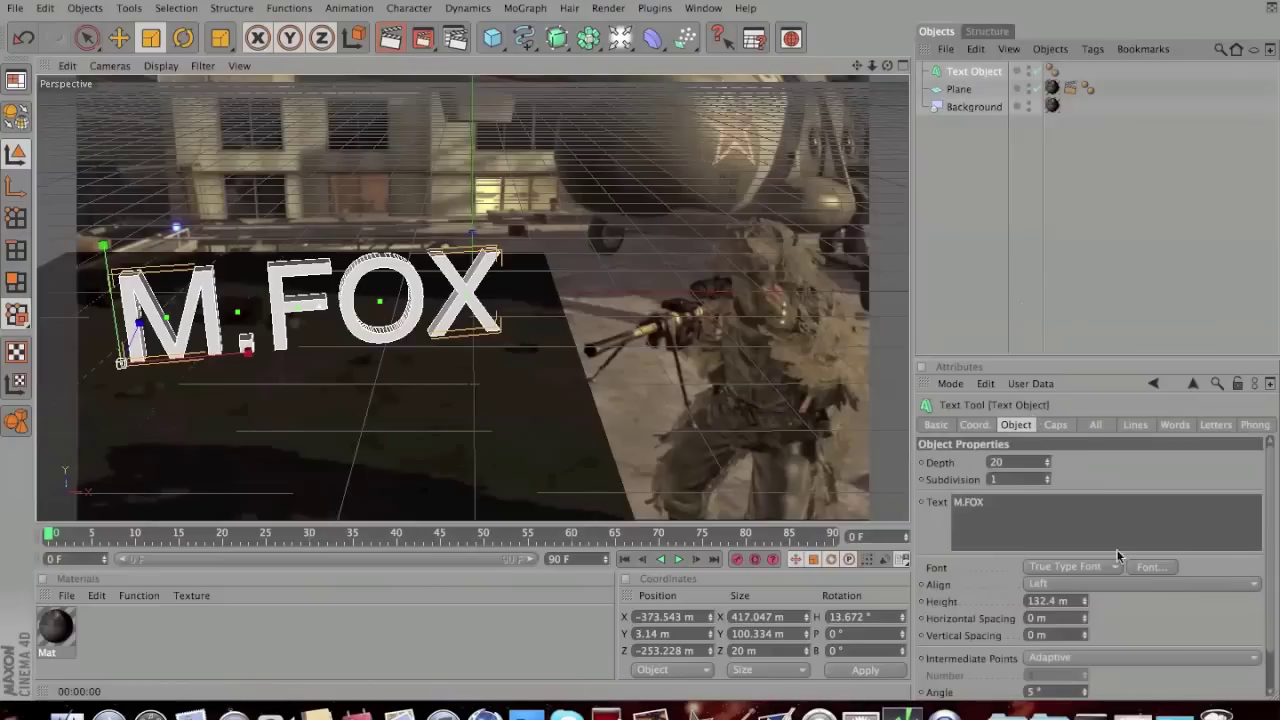
Step: Change the text object's font to Bebas
{"action": "left_click", "coordinate": [1155, 567]}
{"action": "scroll", "coordinate": [631, 267], "scroll_direction": "up", "scroll_amount": 10}
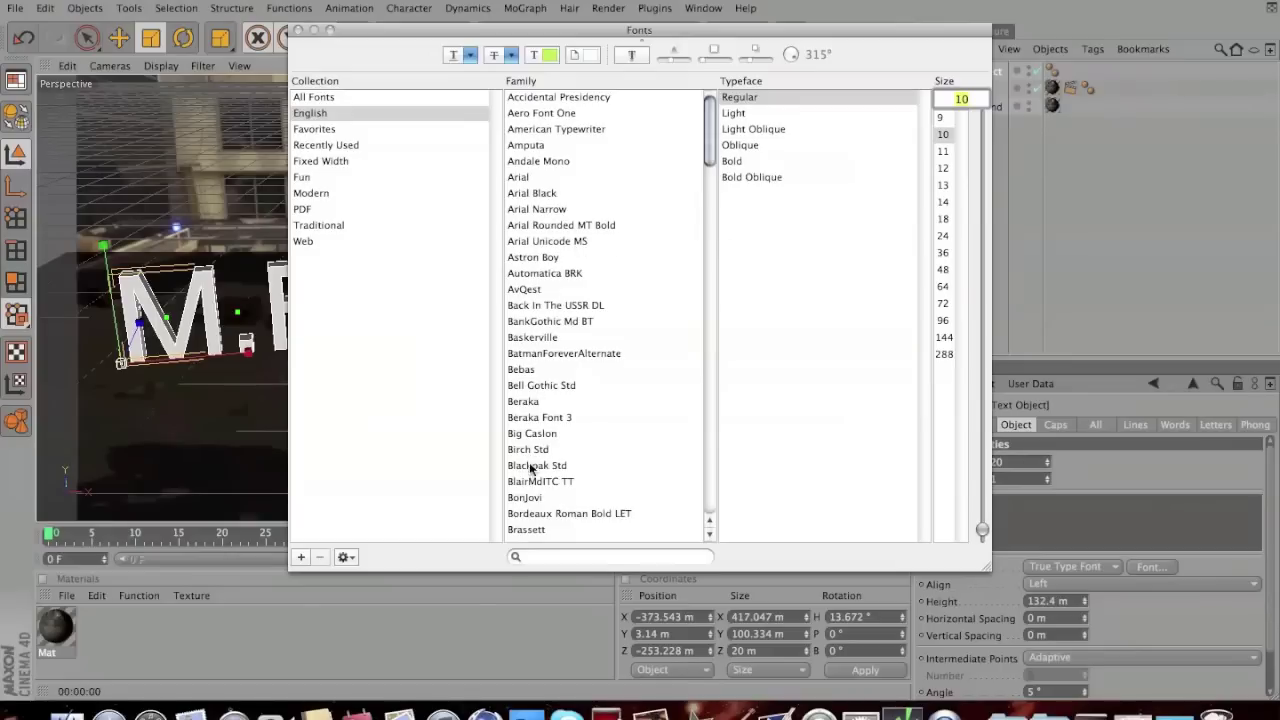
{"action": "scroll", "coordinate": [529, 480], "scroll_direction": "down", "scroll_amount": 5}
{"action": "scroll", "coordinate": [541, 228], "scroll_direction": "up", "scroll_amount": 2}
{"action": "left_click", "coordinate": [540, 213]}
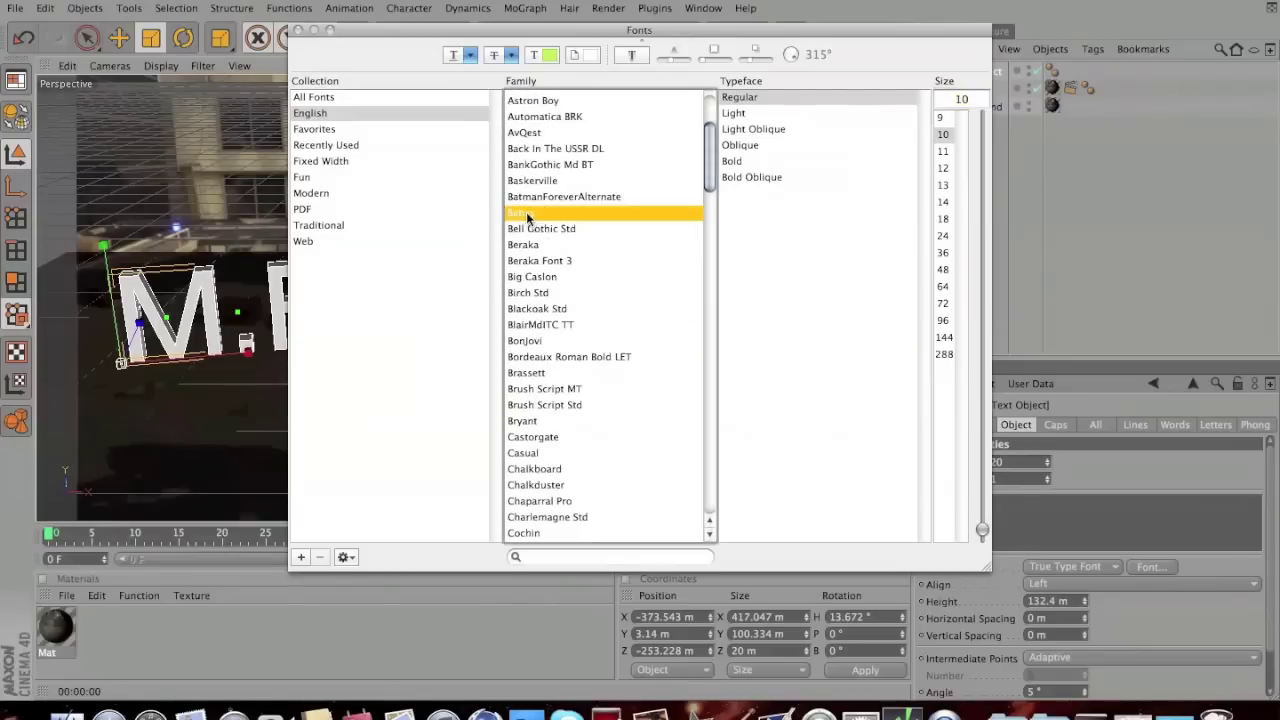
{"action": "left_click", "coordinate": [297, 31]}
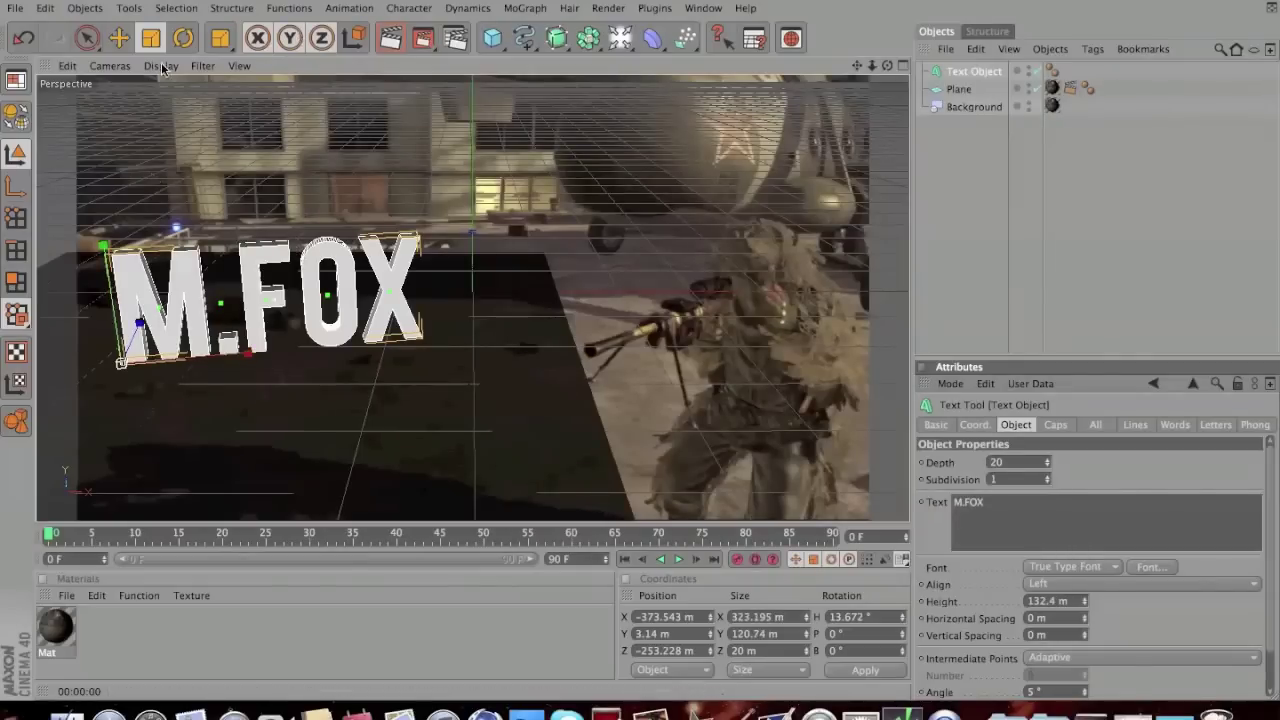
Step: Move the M.FOX text along its own X axis to about X -307 m, Z -237 m
{"action": "left_click", "coordinate": [117, 37]}
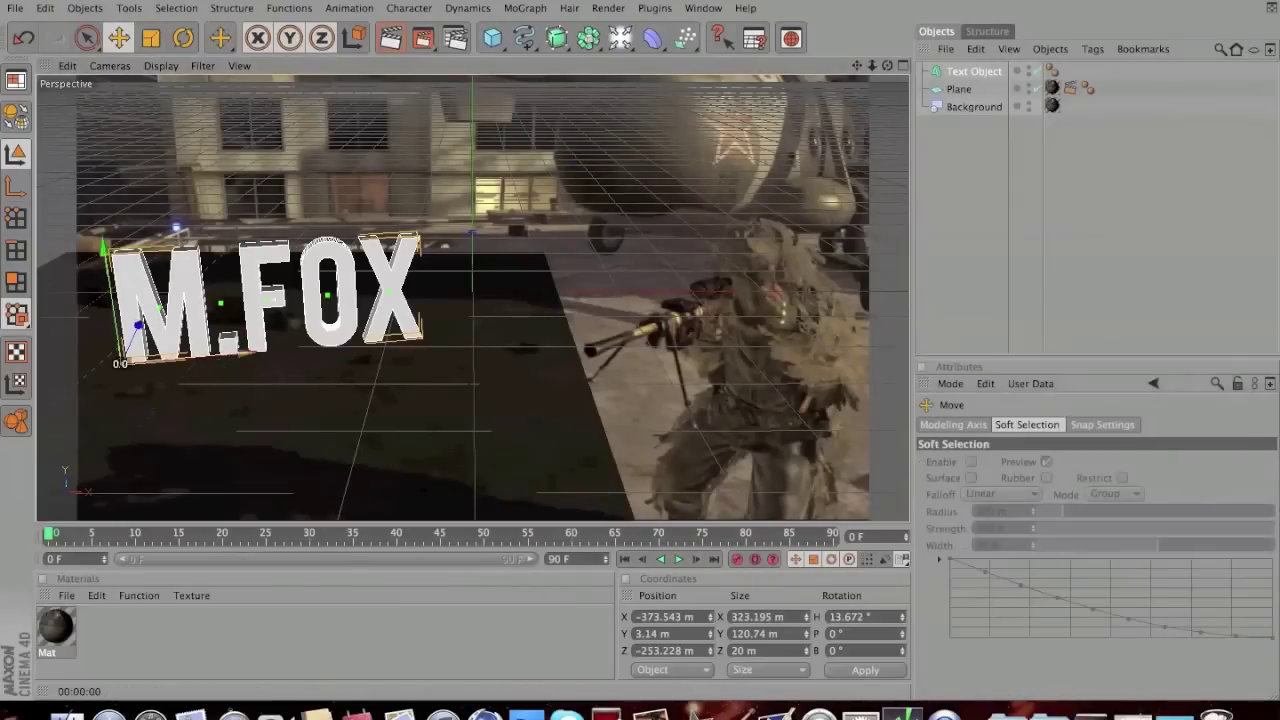
{"action": "left_click_drag", "start_coordinate": [150, 362], "coordinate": [220, 367]}
Step: Add a light and place it high above the scene at about X 148 m, Y 2439 m, Z -582 m
{"action": "left_click_drag", "start_coordinate": [620, 38], "coordinate": [672, 57]}
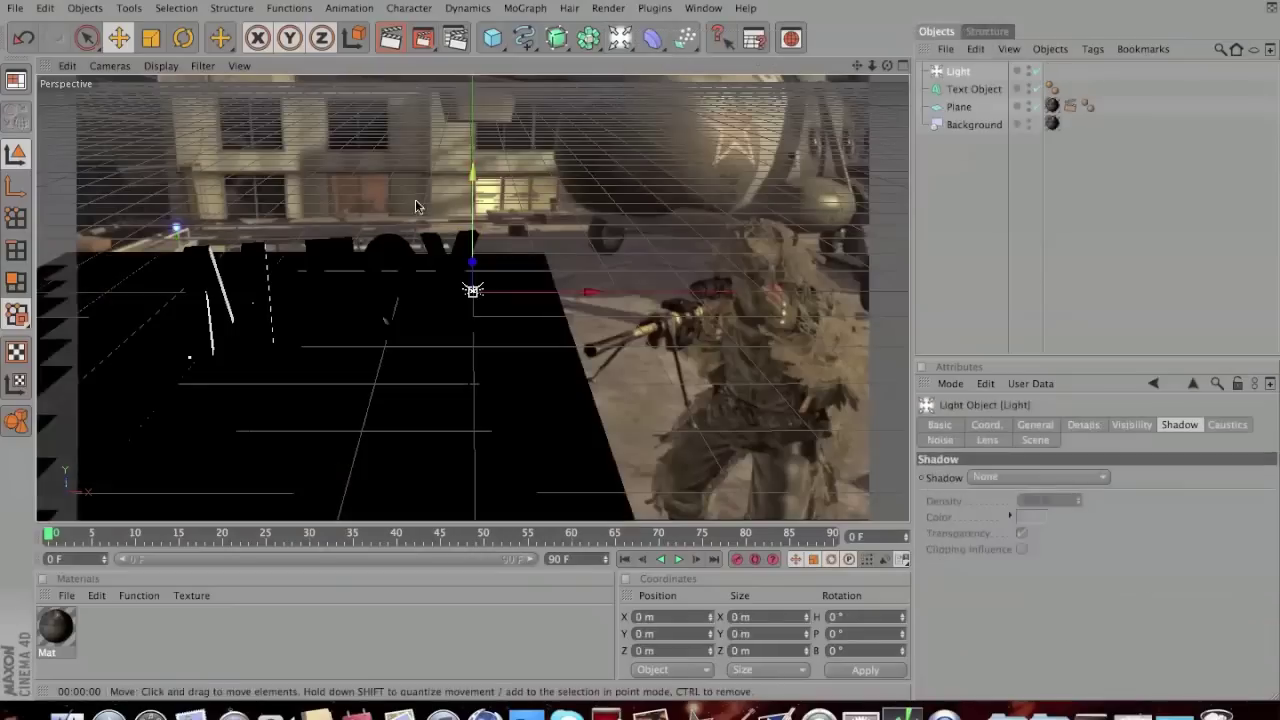
{"action": "left_click_drag", "start_coordinate": [473, 230], "coordinate": [472, 163]}
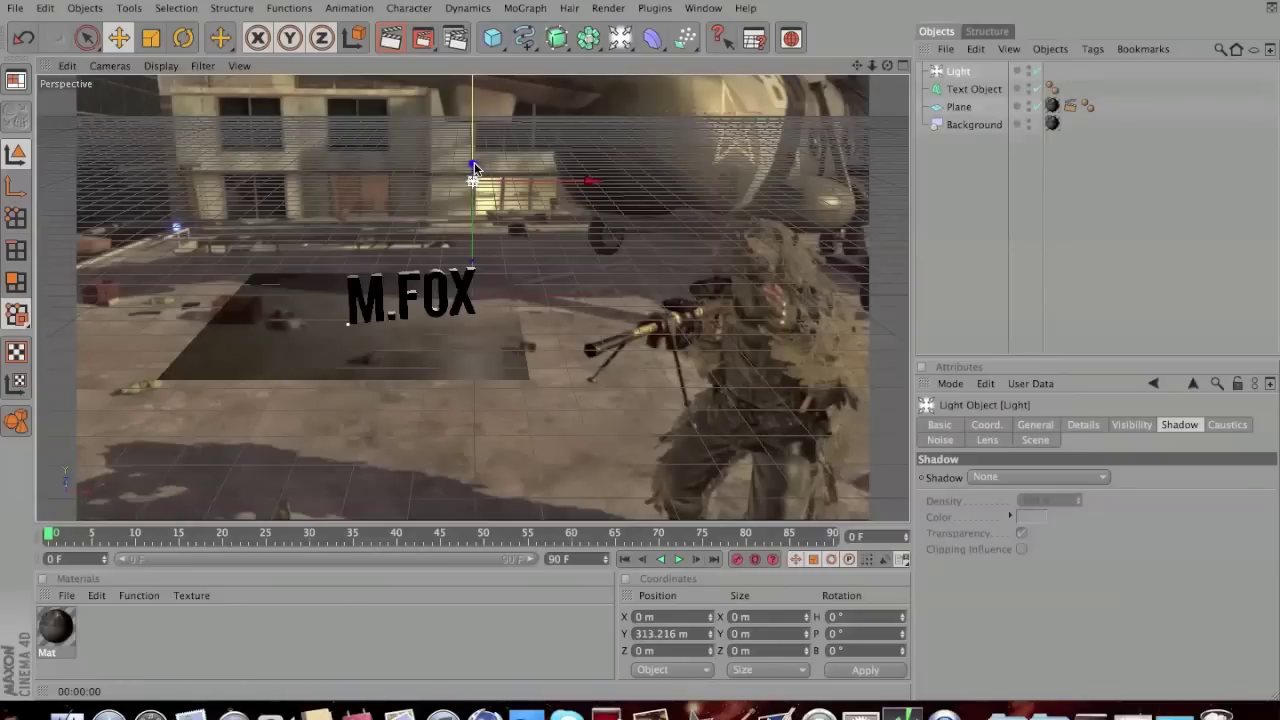
{"action": "left_click_drag", "start_coordinate": [484, 182], "coordinate": [541, 212]}
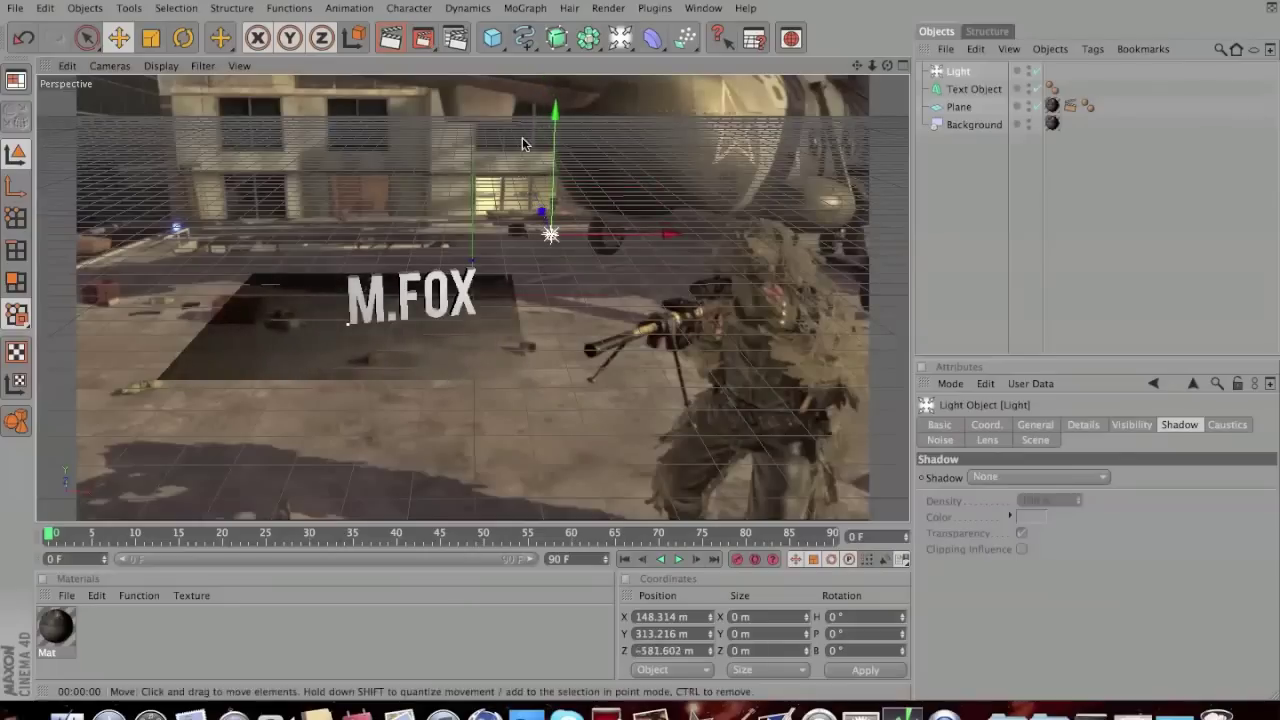
{"action": "left_click_drag", "start_coordinate": [551, 151], "coordinate": [551, 15]}
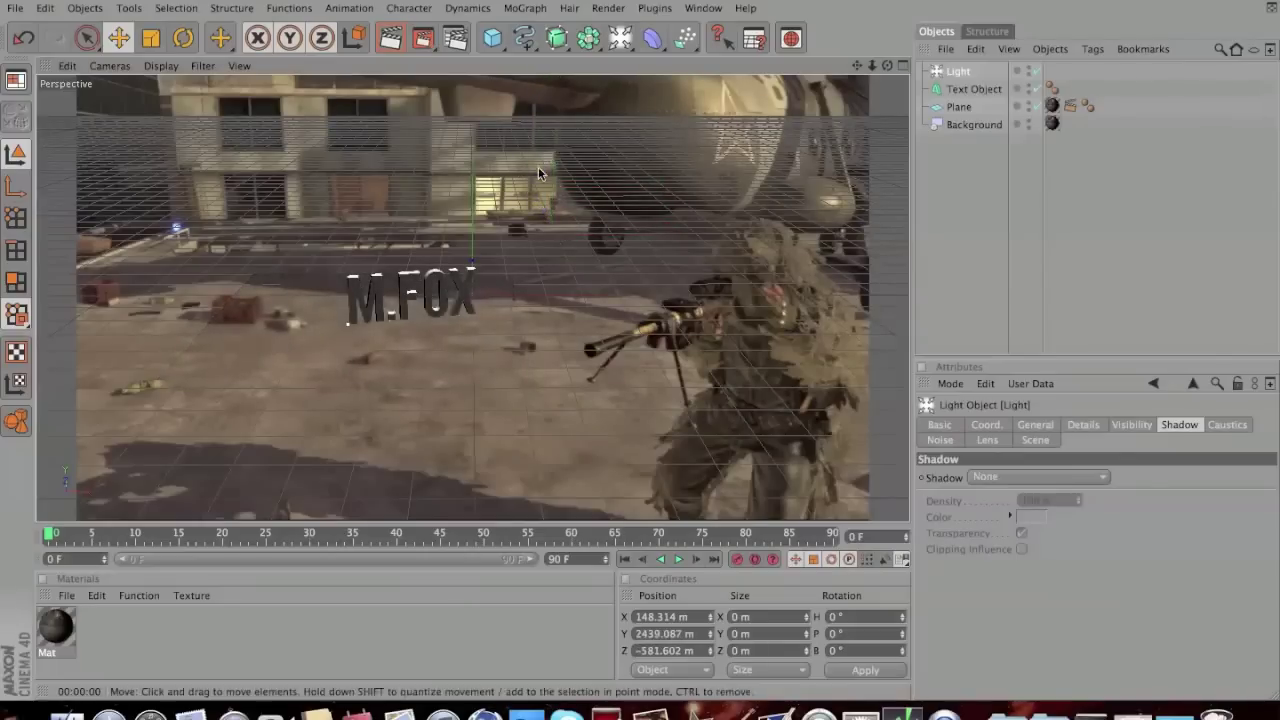
{"action": "scroll", "coordinate": [479, 266], "scroll_direction": "up", "scroll_amount": 5}
{"action": "scroll", "coordinate": [478, 266], "scroll_direction": "up", "scroll_amount": 3}
{"action": "scroll", "coordinate": [478, 266], "scroll_direction": "down", "scroll_amount": 2}
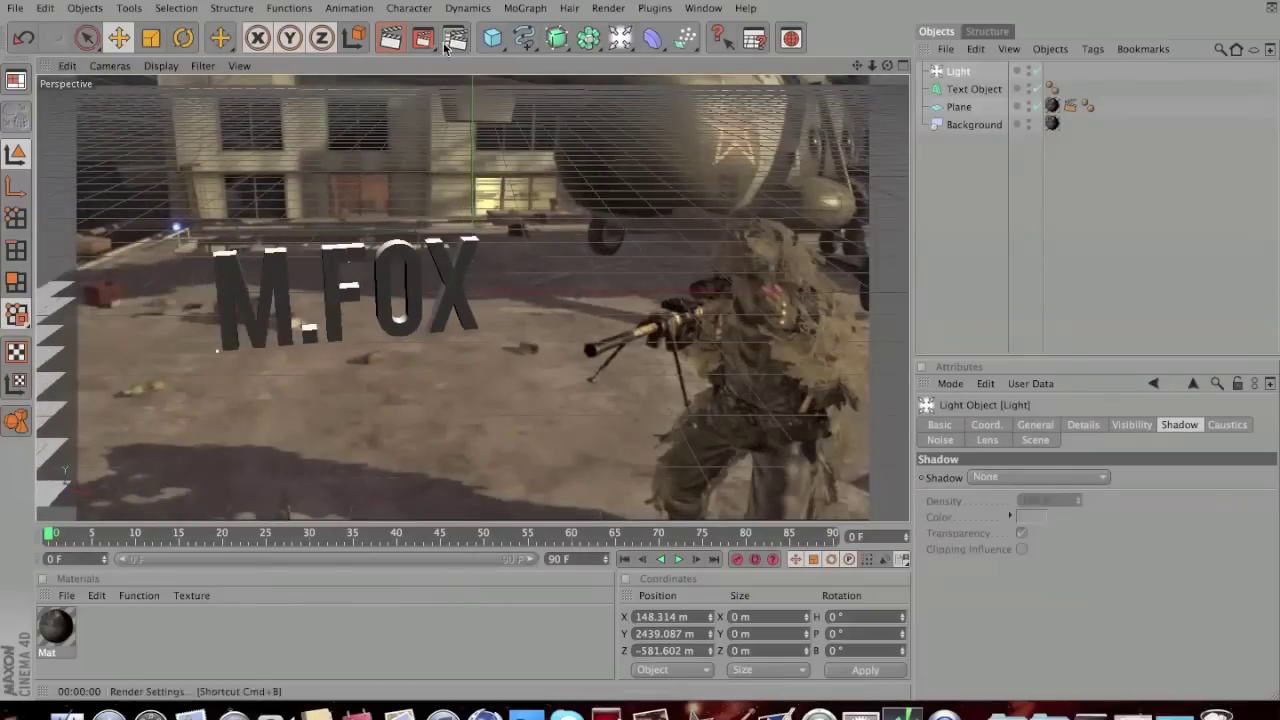
Step: Set the light's shadow type to Shadow Maps (Soft) and render the perspective view
{"action": "right_click", "coordinate": [965, 80]}
{"action": "left_click", "coordinate": [949, 288]}
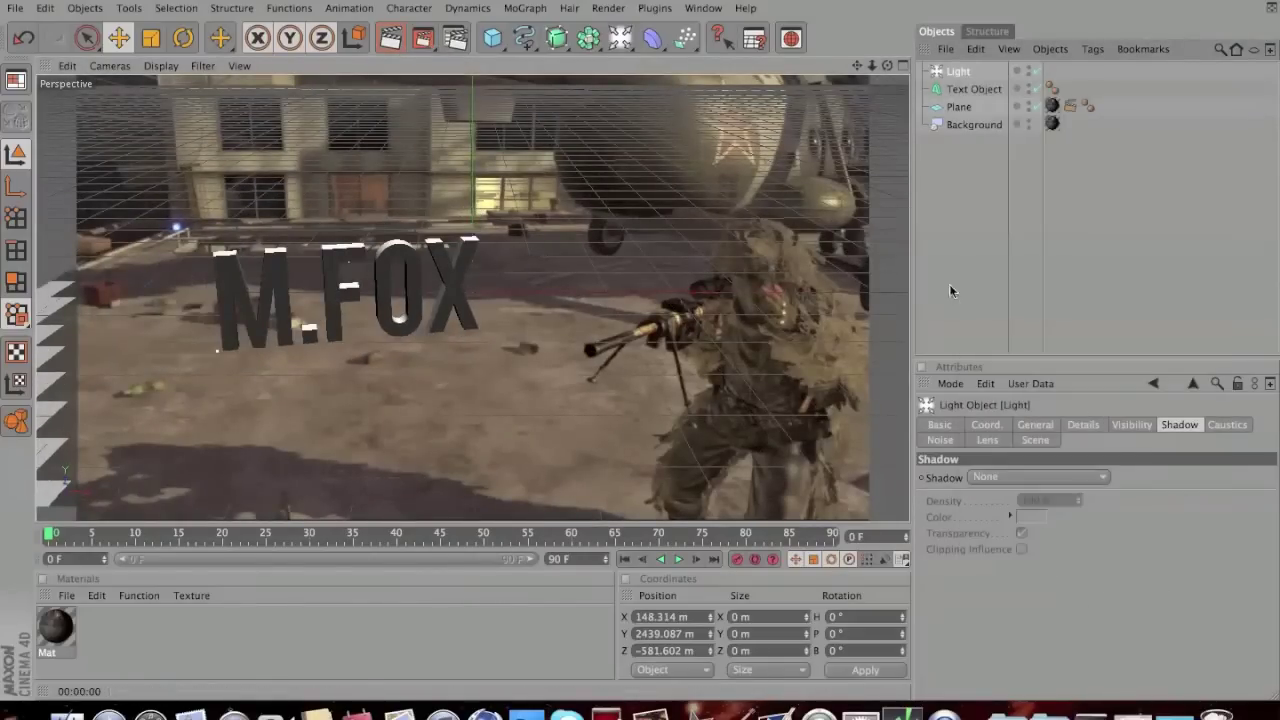
{"action": "left_click", "coordinate": [1175, 428]}
{"action": "left_click", "coordinate": [1078, 477]}
{"action": "left_click", "coordinate": [1052, 516]}
{"action": "left_click", "coordinate": [392, 50]}
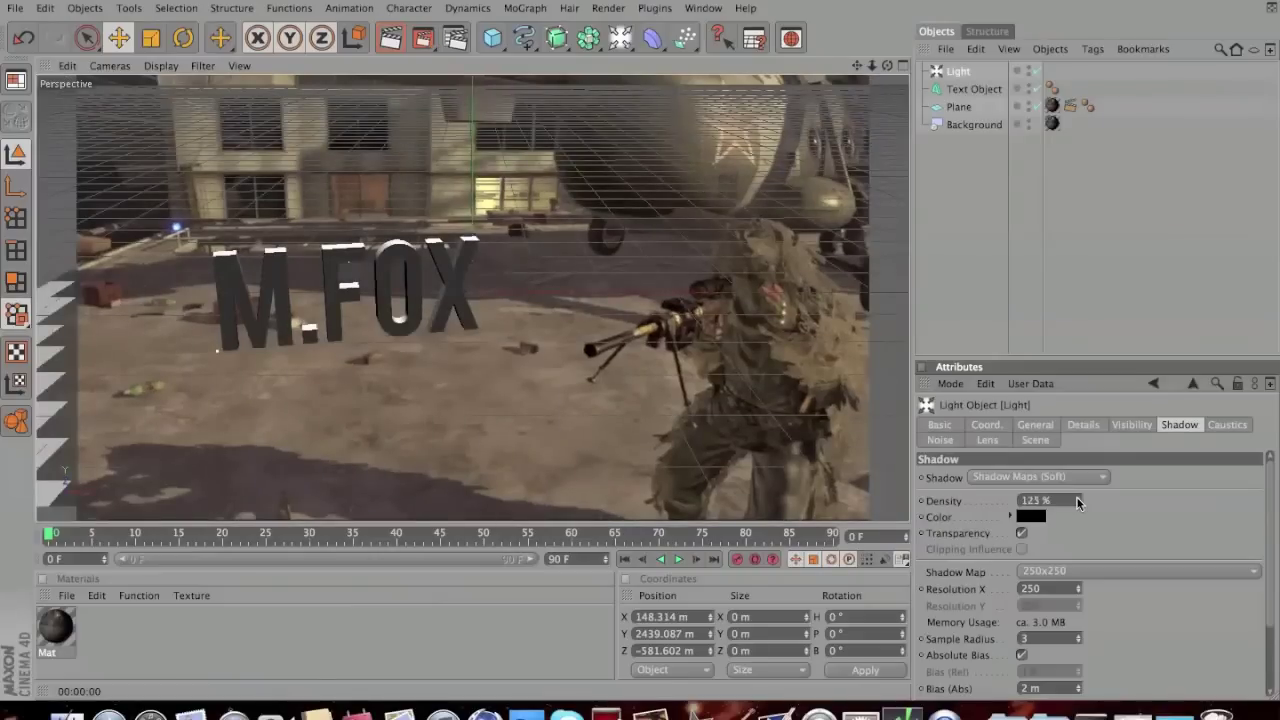
Step: Set the light's shadow density to 182% and render the view again
{"action": "type", "text": "182"}
{"action": "key", "text": "Return"}
{"action": "left_click", "coordinate": [390, 38]}
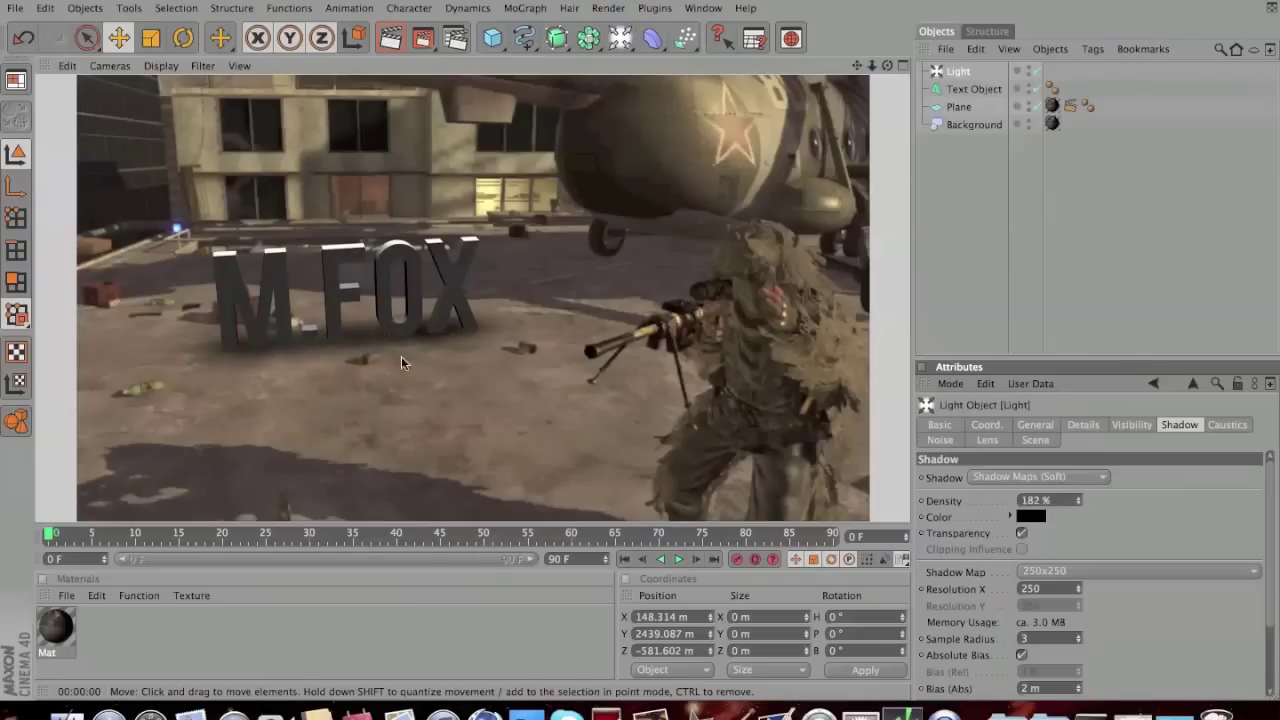
Step: Create a new material and set its color to orange with R 255, G 148, B 0
{"action": "left_click", "coordinate": [284, 320]}
{"action": "double_click", "coordinate": [130, 635]}
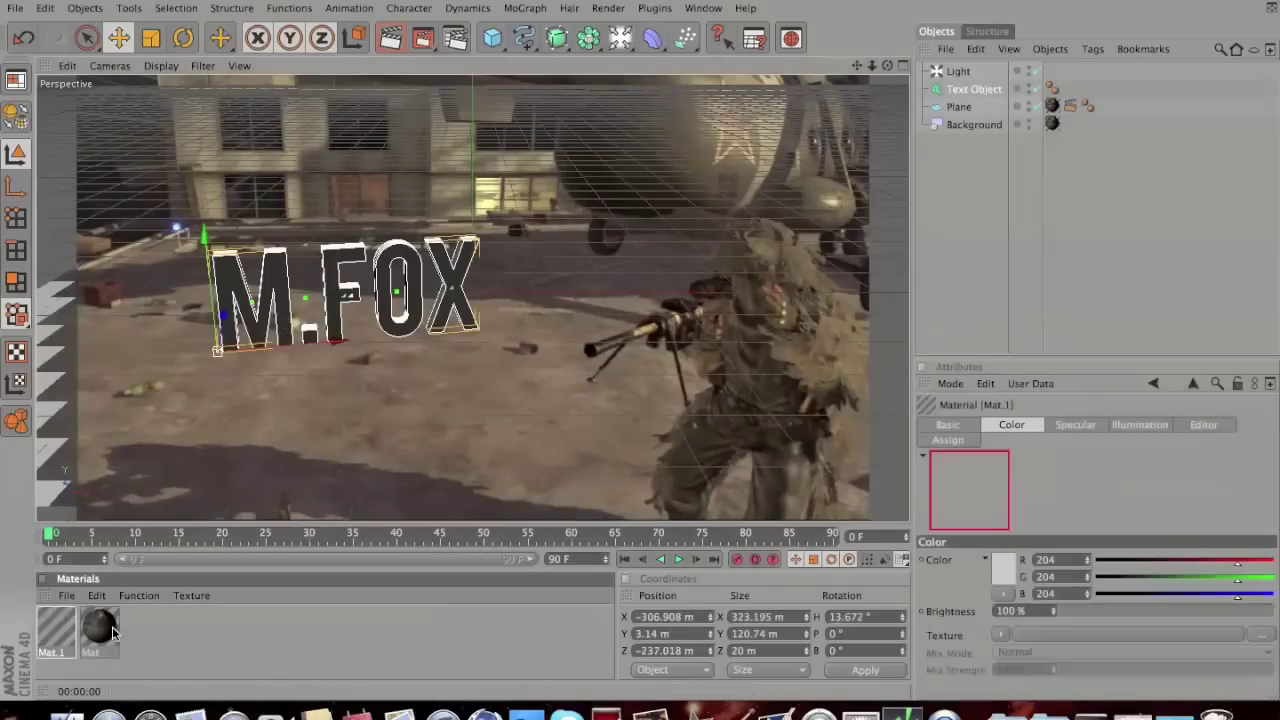
{"action": "double_click", "coordinate": [55, 627]}
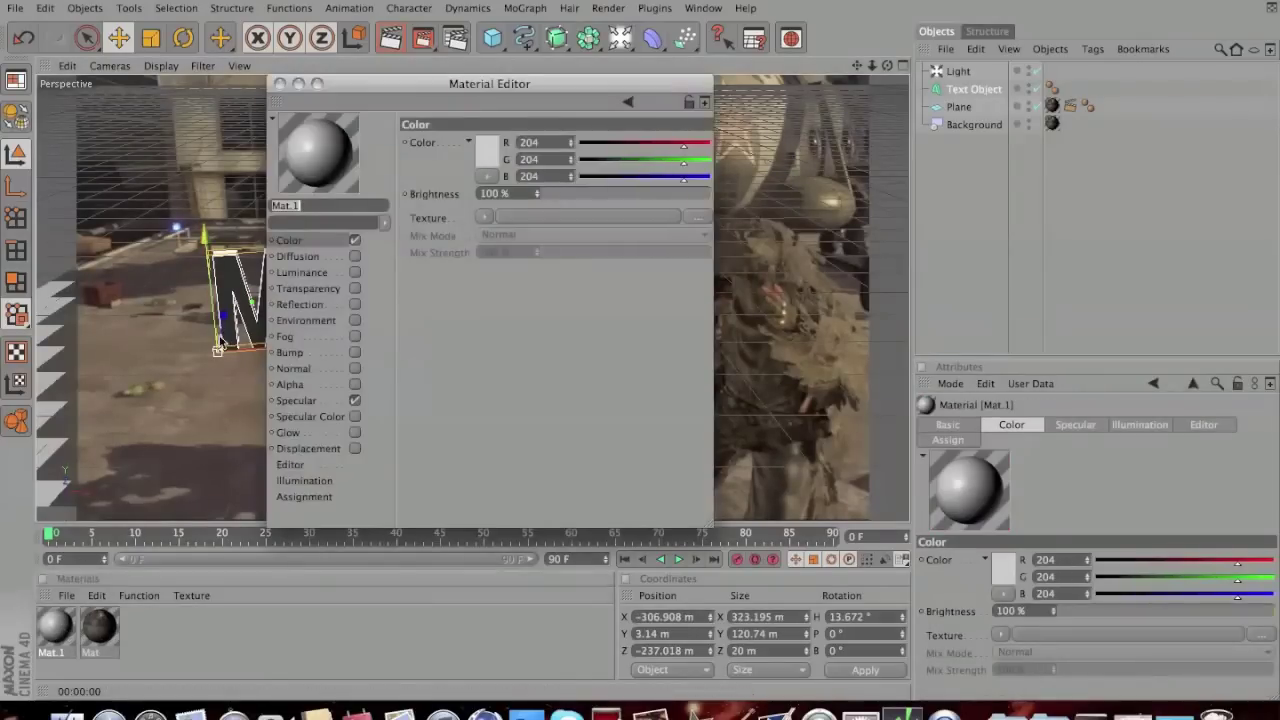
{"action": "left_click", "coordinate": [490, 153]}
{"action": "left_click_drag", "start_coordinate": [479, 90], "coordinate": [469, 90]}
{"action": "left_click", "coordinate": [530, 223]}
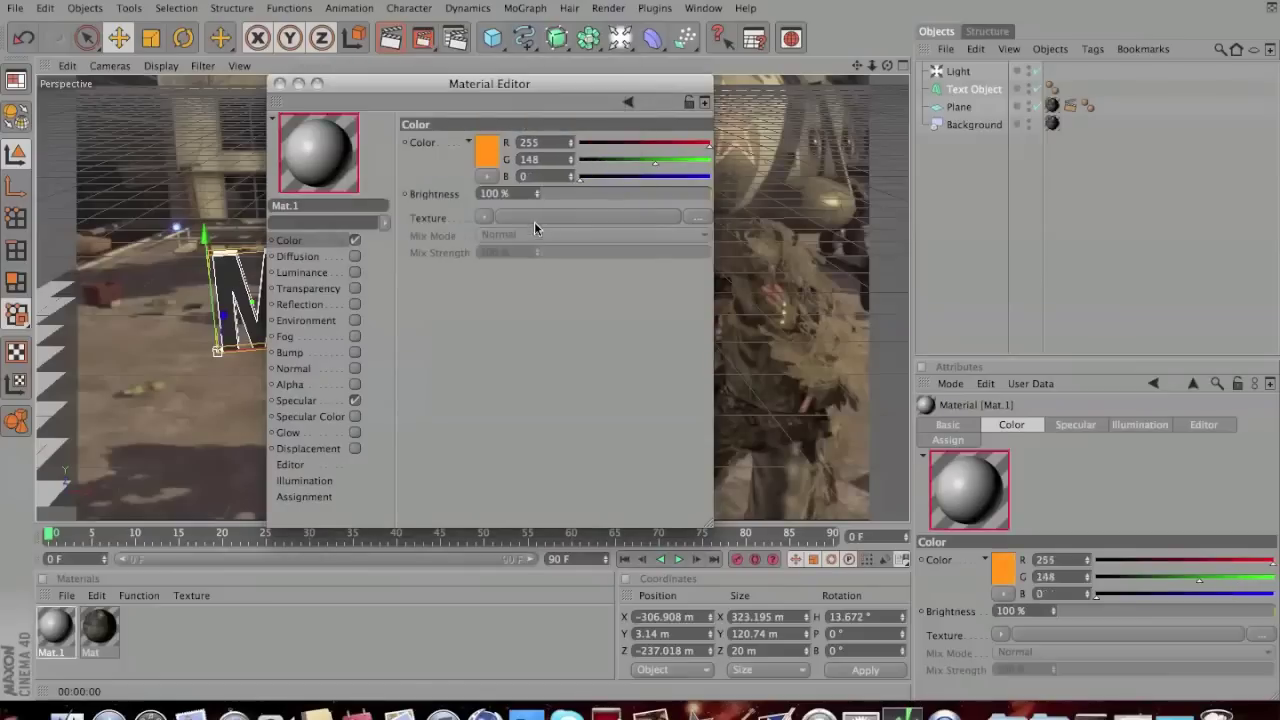
Step: Enable Reflection on the orange material at 20% brightness and close the Material Editor
{"action": "left_click", "coordinate": [354, 304]}
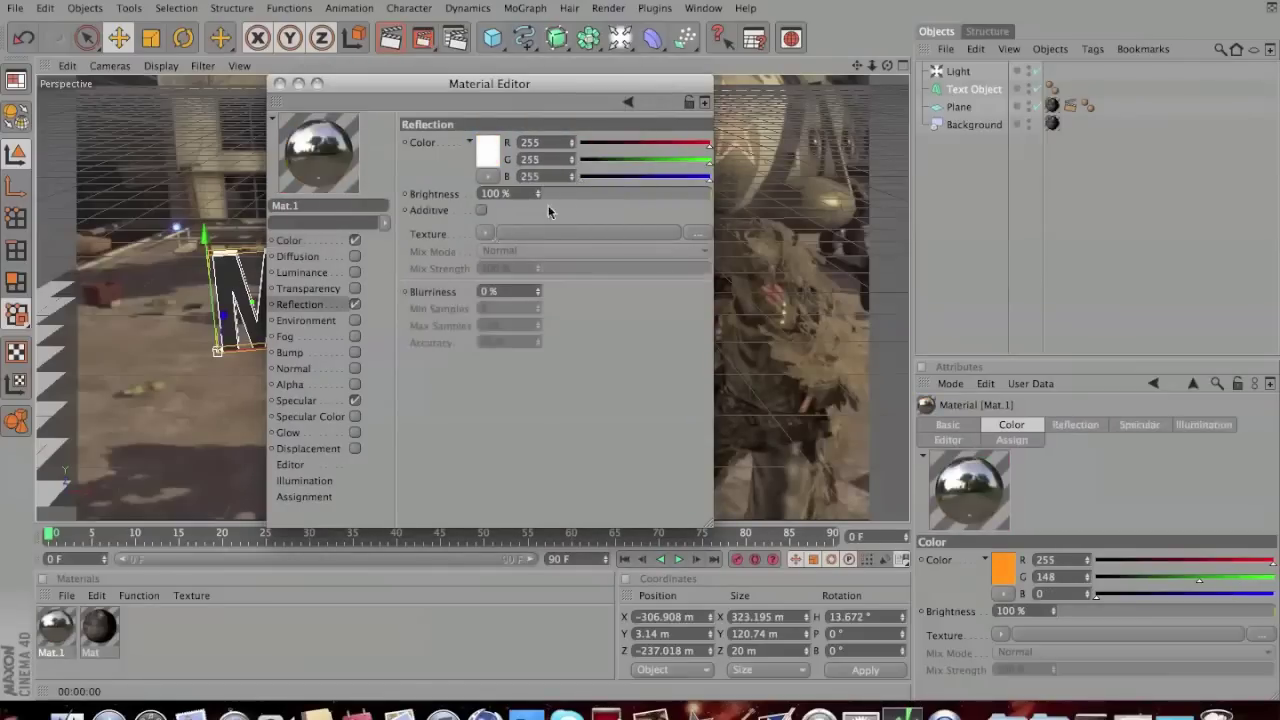
{"action": "left_click", "coordinate": [577, 196]}
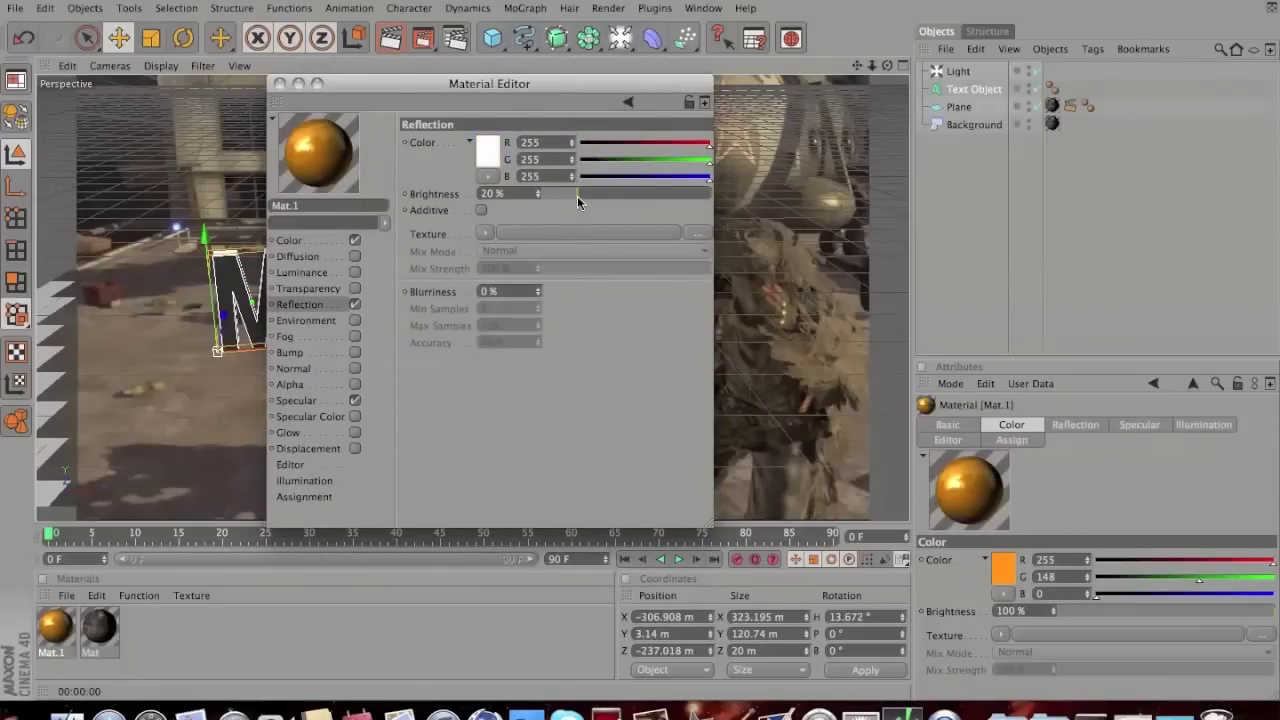
{"action": "left_click", "coordinate": [281, 83]}
Step: Apply the orange material to the M.FOX text and render the view
{"action": "left_click_drag", "start_coordinate": [58, 640], "coordinate": [237, 288]}
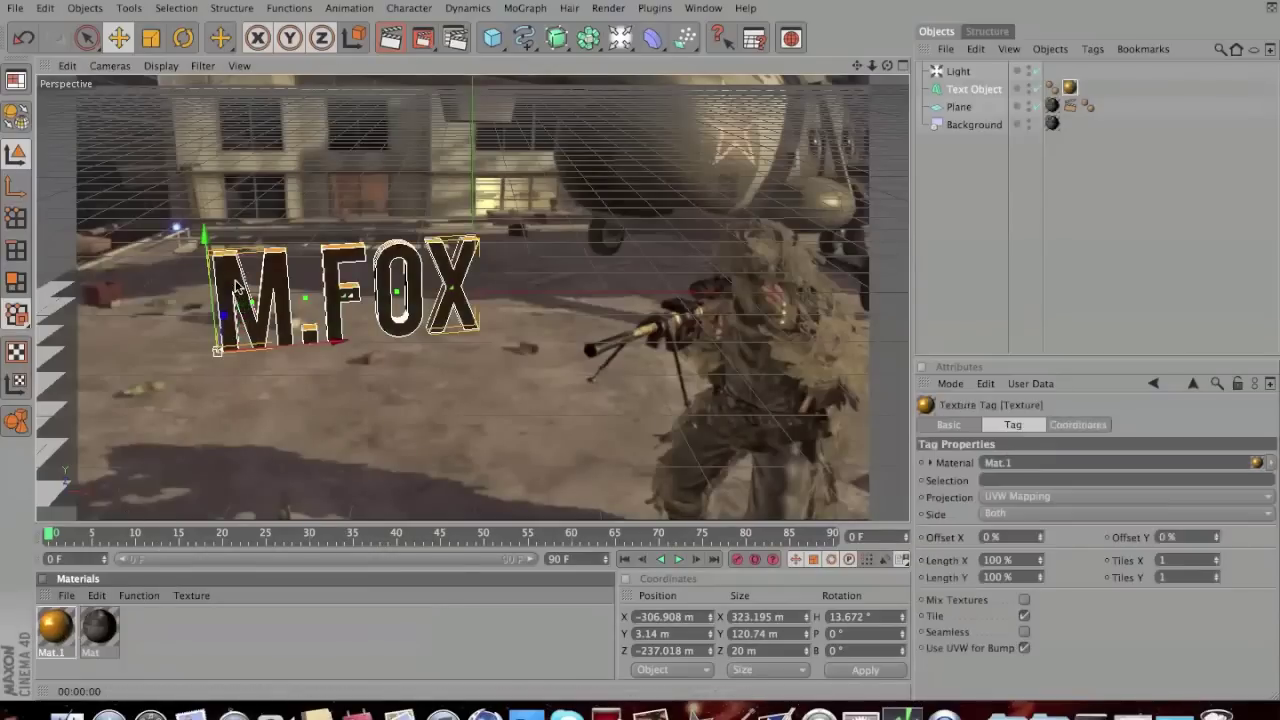
{"action": "left_click", "coordinate": [392, 40]}
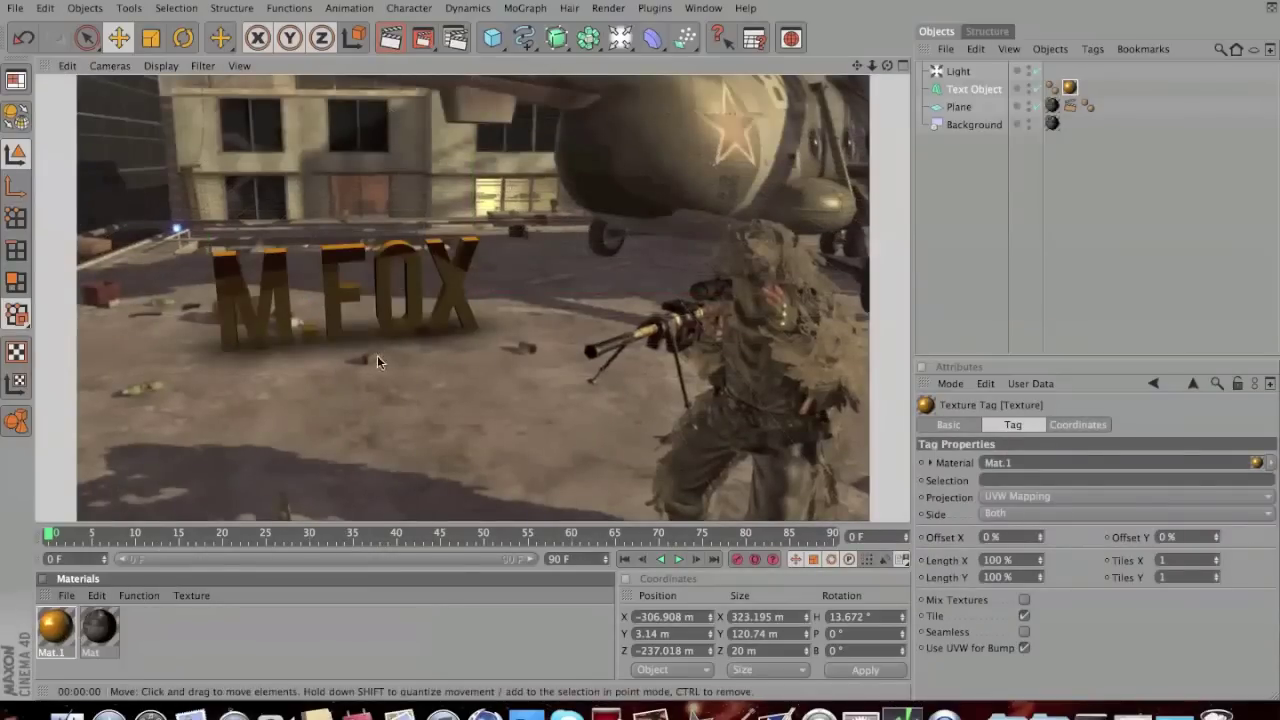
Step: Duplicate the M.FOX text object in place
{"action": "left_click", "coordinate": [332, 305]}
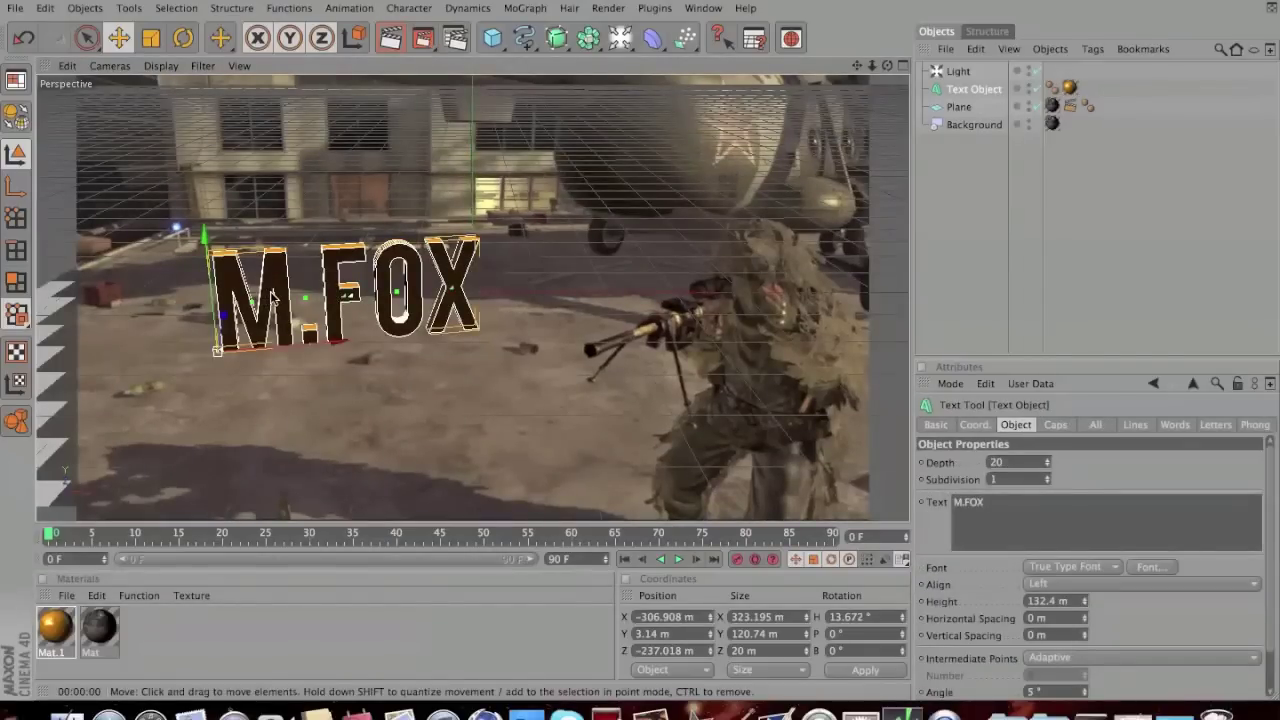
{"action": "key", "text": "ctrl+c"}
{"action": "key", "text": "ctrl+v"}
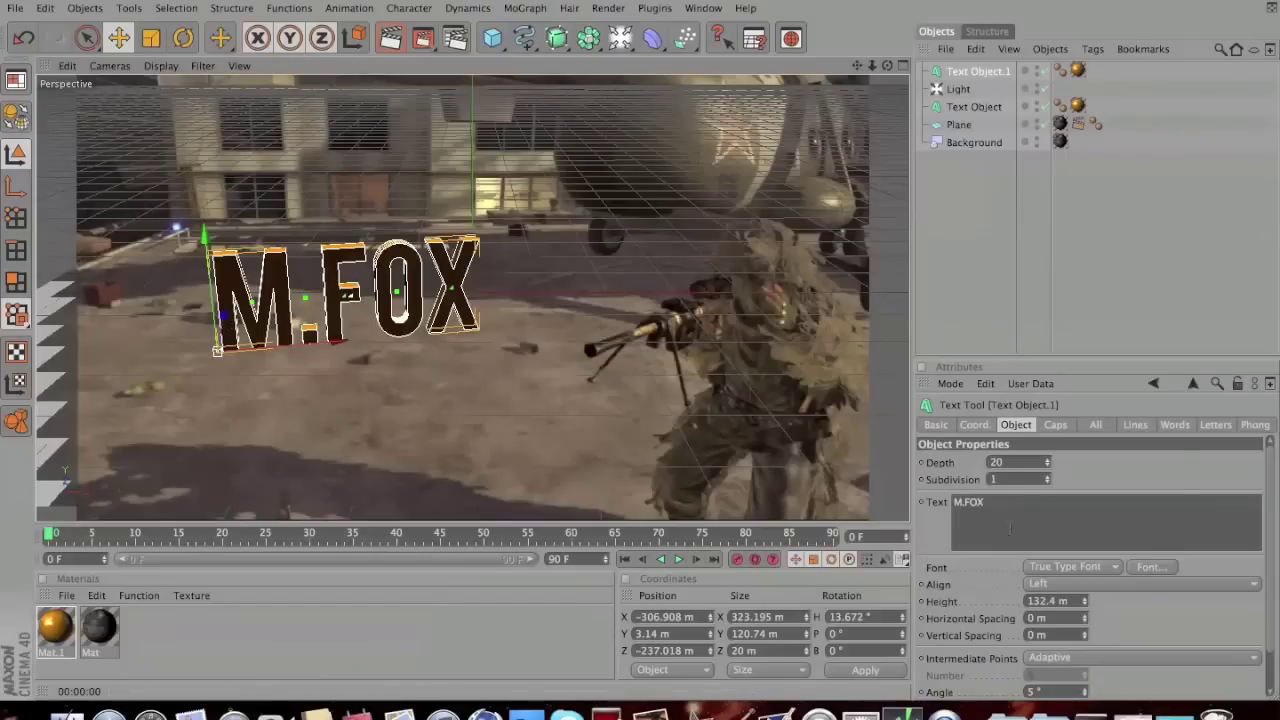
{"action": "left_click", "coordinate": [960, 515]}
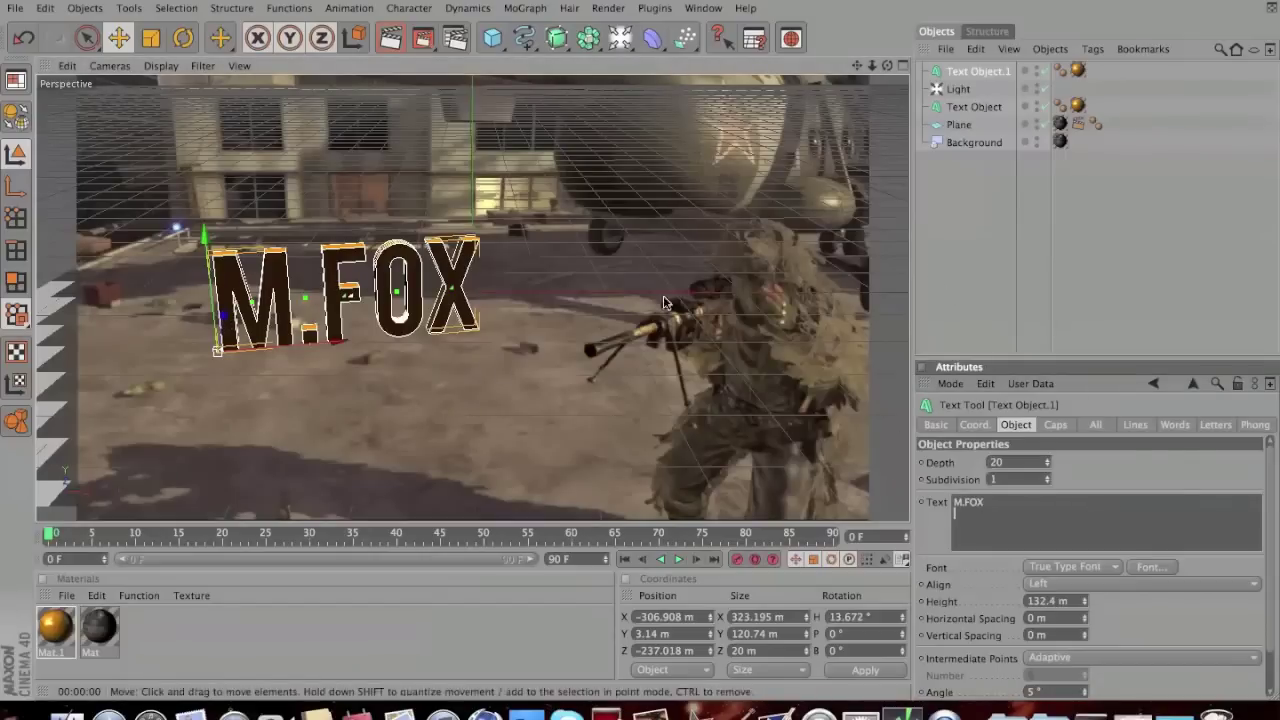
Step: Set both the start and end caps of the duplicated text to Fillet Cap
{"action": "left_click", "coordinate": [1058, 424]}
{"action": "left_click", "coordinate": [1062, 462]}
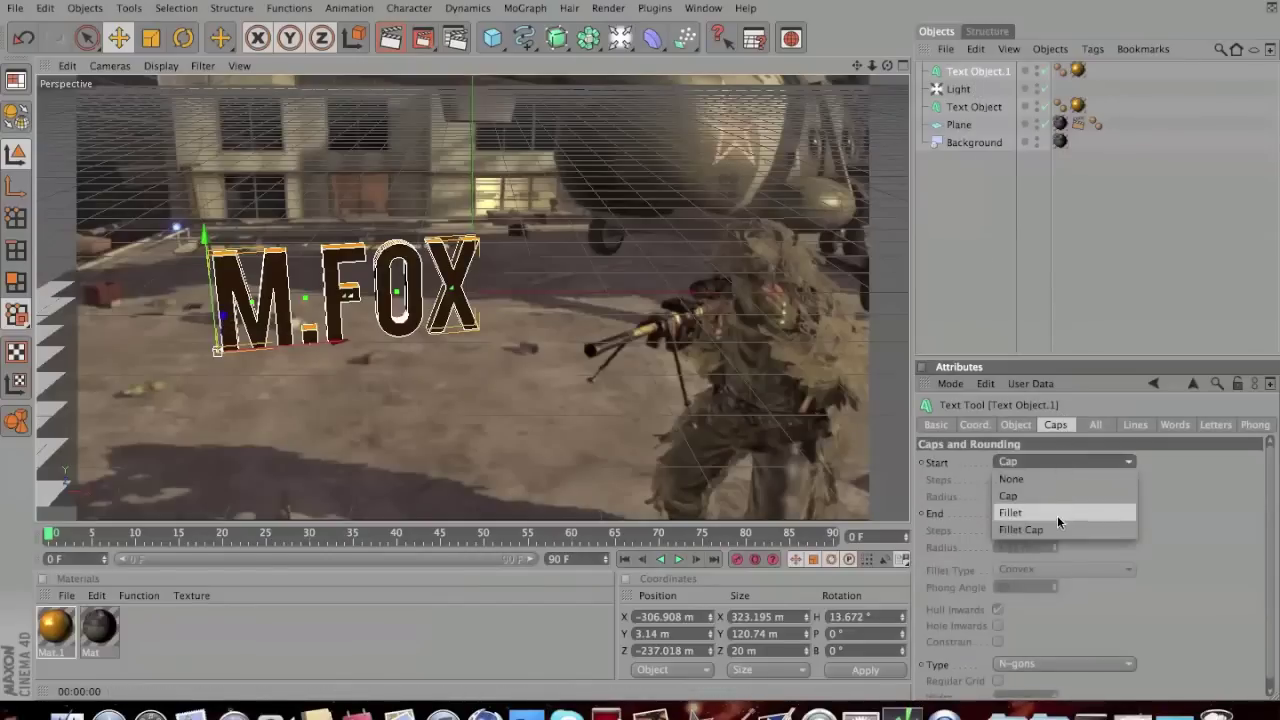
{"action": "left_click", "coordinate": [1057, 515]}
{"action": "left_click", "coordinate": [1057, 460]}
{"action": "left_click", "coordinate": [1055, 527]}
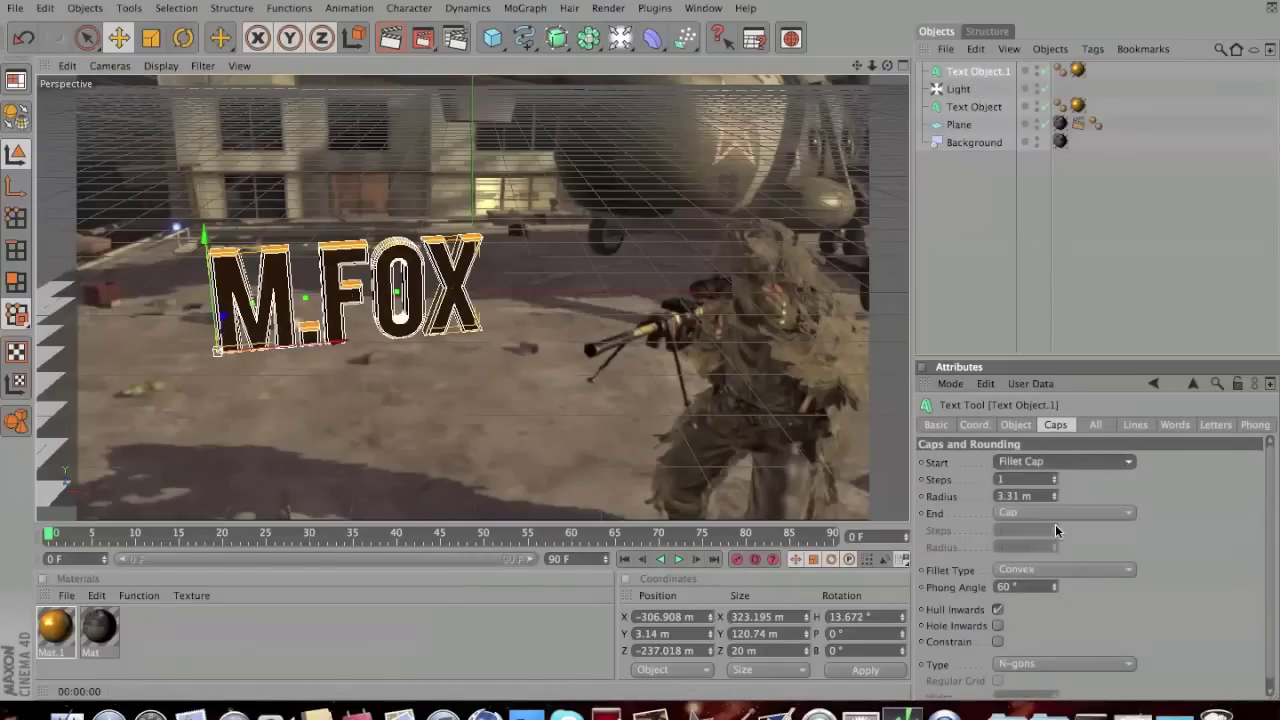
{"action": "left_click", "coordinate": [1056, 513]}
{"action": "left_click", "coordinate": [1057, 580]}
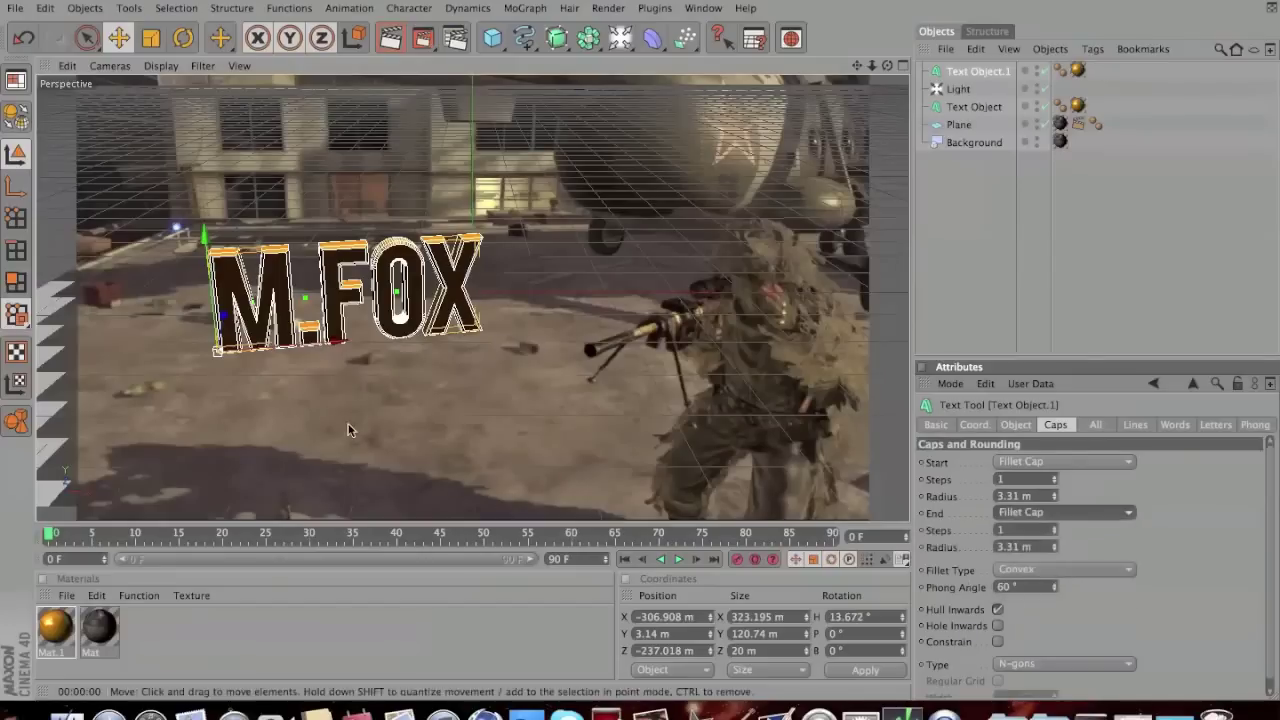
Step: Move the duplicated text slightly back to about X -312 m, Z -215 m and render the view
{"action": "left_click_drag", "start_coordinate": [230, 313], "coordinate": [222, 310]}
{"action": "left_click", "coordinate": [391, 38]}
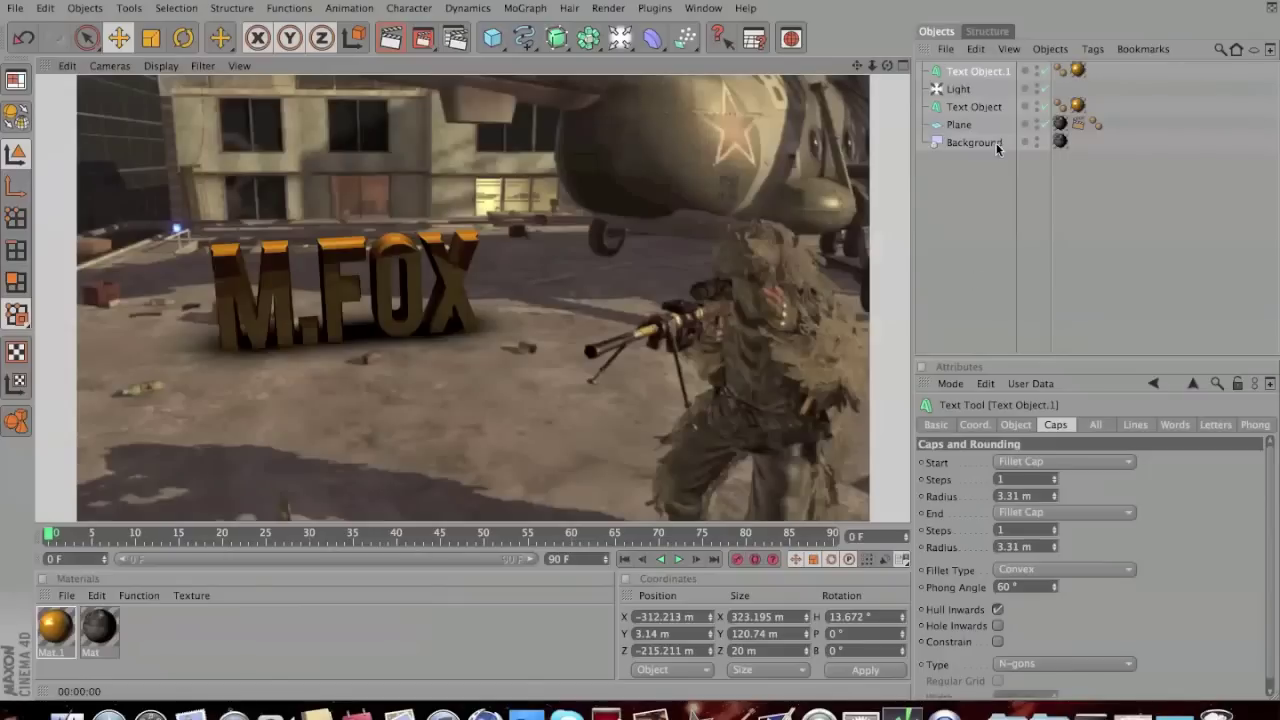
{"action": "left_click", "coordinate": [1000, 78]}
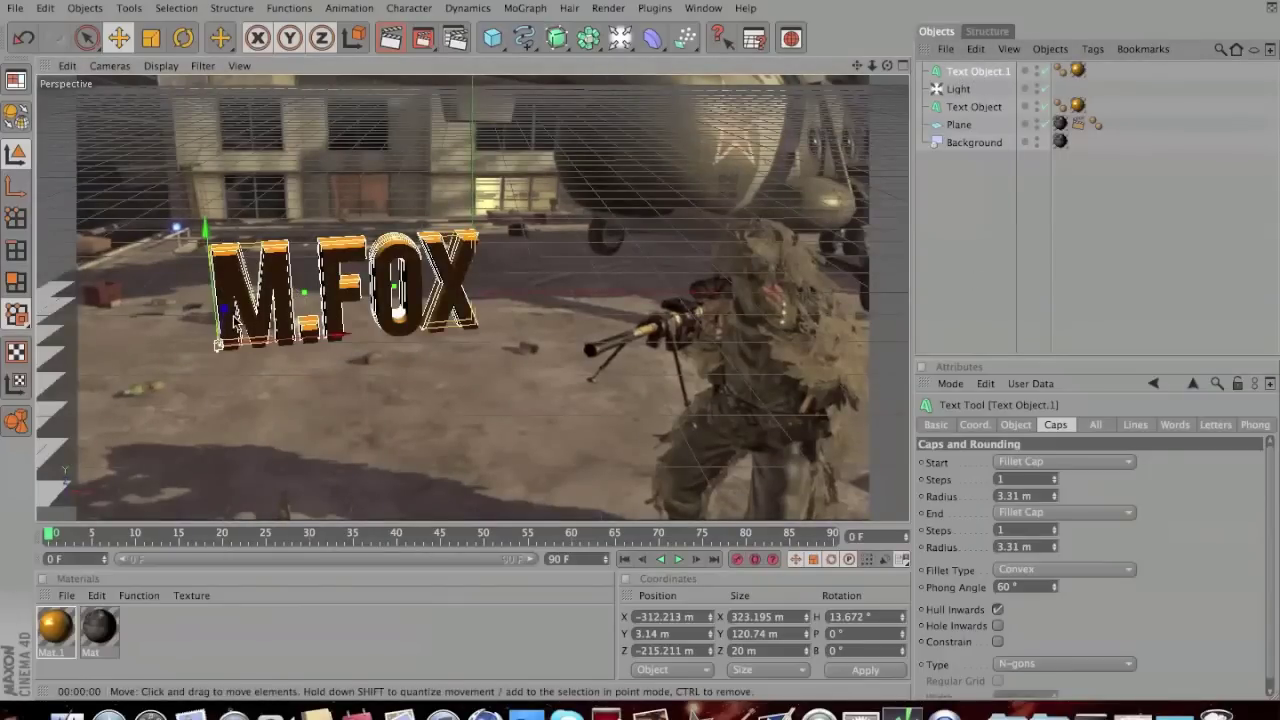
{"action": "left_click", "coordinate": [390, 42]}
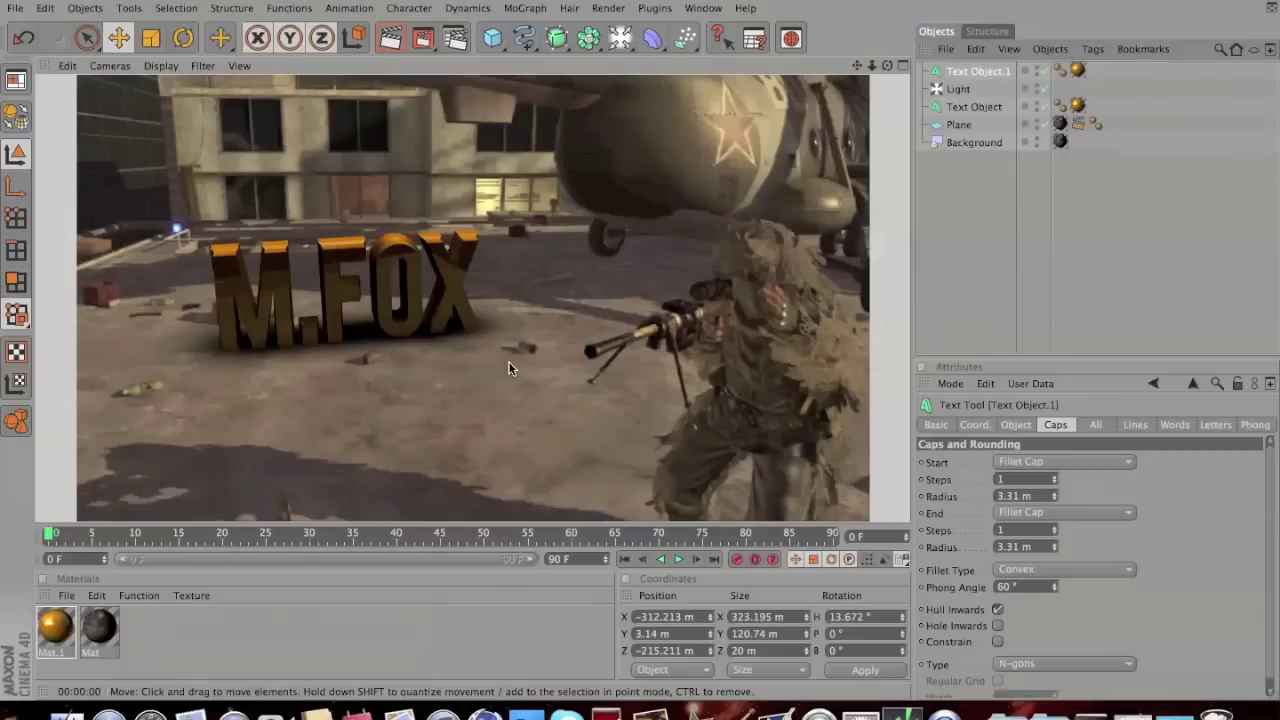
Step: Review the anti-aliasing options and the list of available effects in the render settings
{"action": "left_click", "coordinate": [461, 39]}
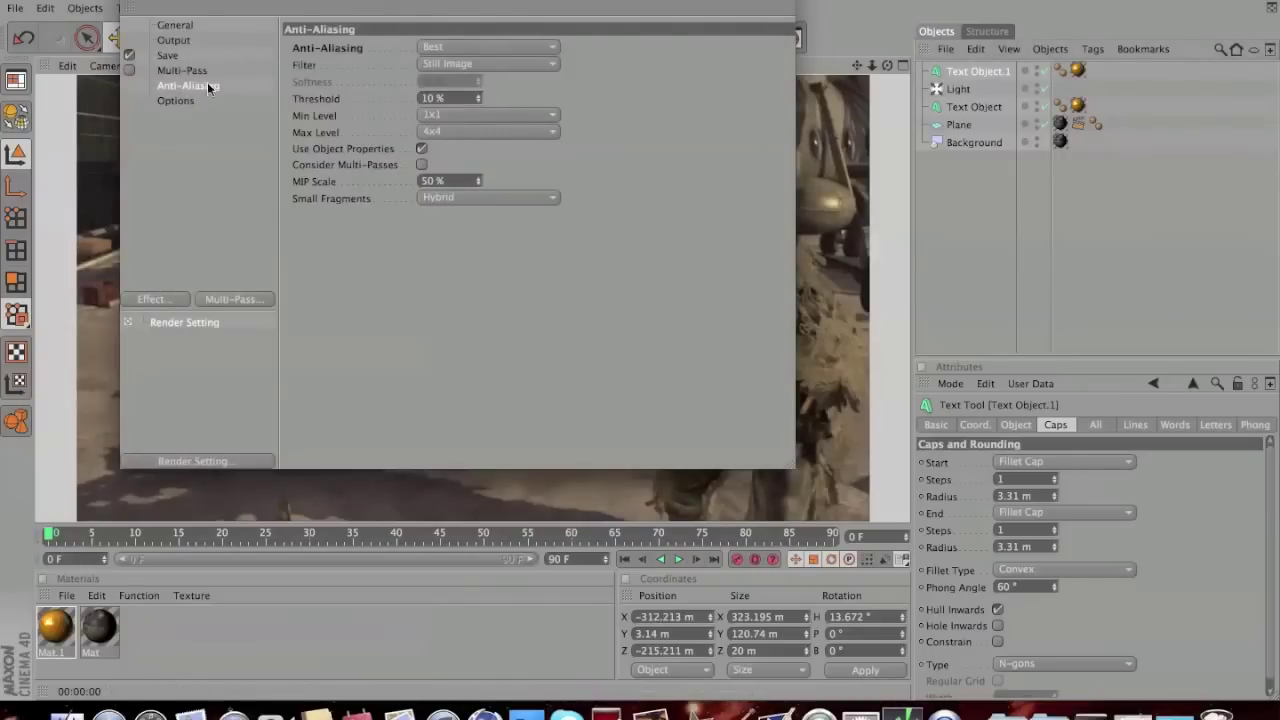
{"action": "left_click", "coordinate": [155, 299]}
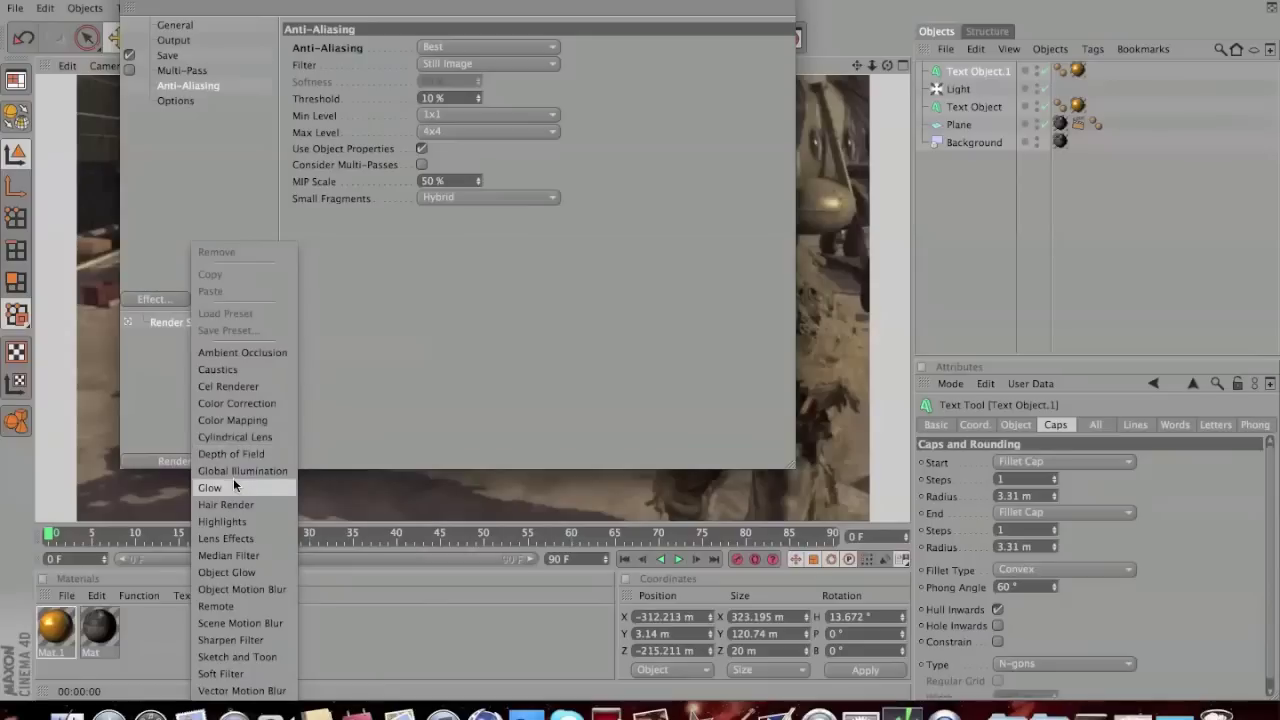
{"action": "left_click", "coordinate": [165, 368]}
{"action": "left_click", "coordinate": [133, 3]}
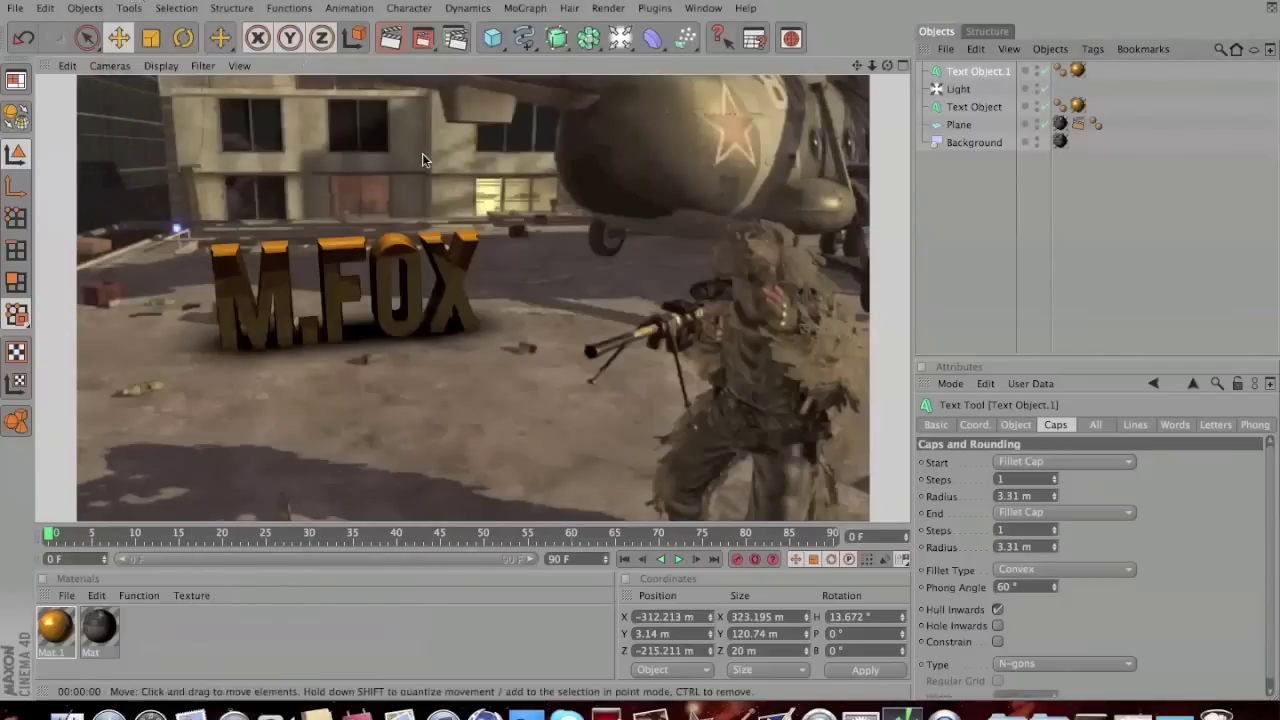